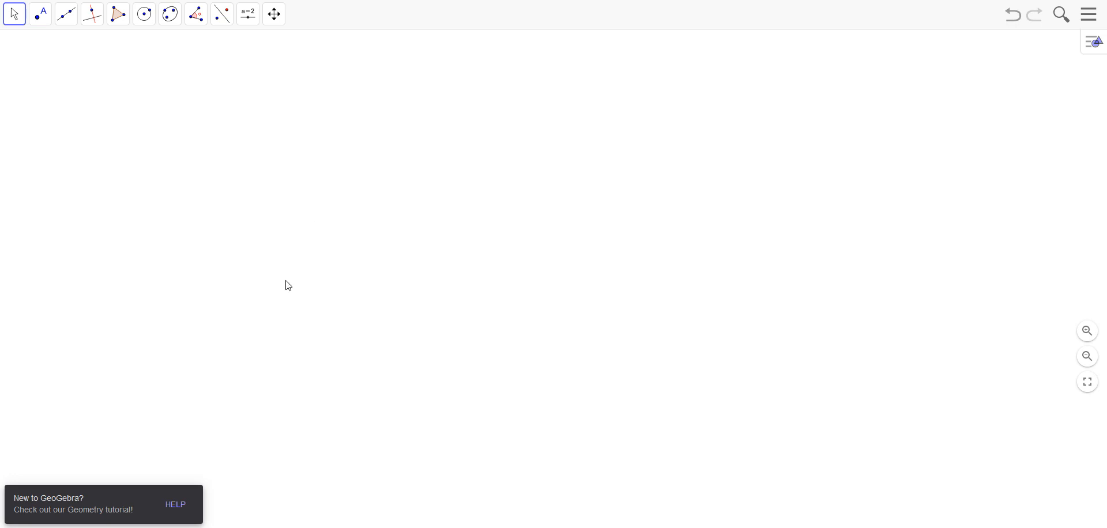
Draw two rays from one shared starting point, one rising and one falling slightly, and flatten the upper ray by moving its second point.
{"action": "left_click", "coordinate": [66, 14]}
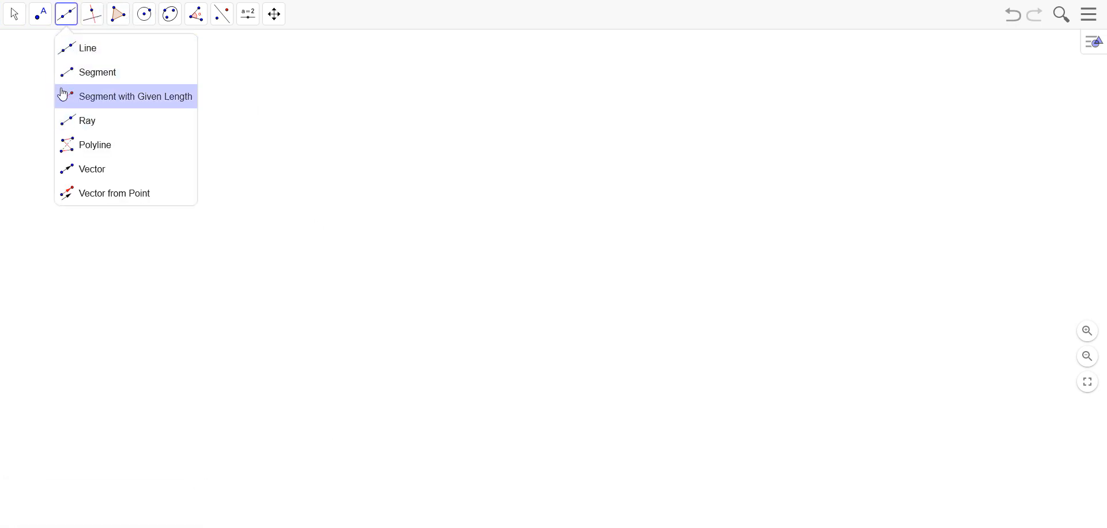
{"action": "left_click", "coordinate": [63, 124]}
{"action": "left_click", "coordinate": [294, 294]}
{"action": "left_click", "coordinate": [489, 208]}
{"action": "left_click", "coordinate": [294, 293]}
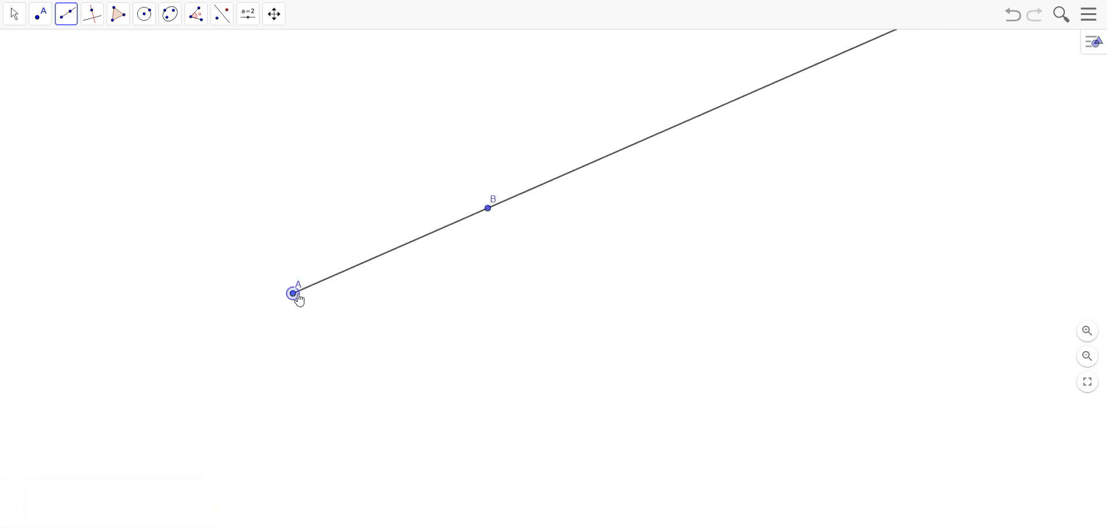
{"action": "left_click", "coordinate": [589, 334]}
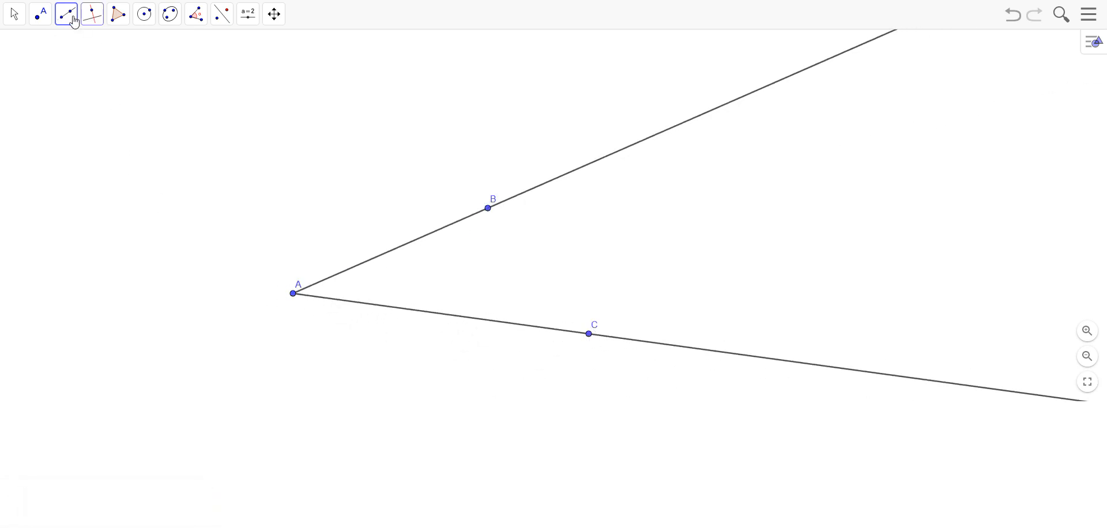
{"action": "left_click", "coordinate": [22, 21]}
{"action": "left_click_drag", "start_coordinate": [490, 208], "coordinate": [621, 225]}
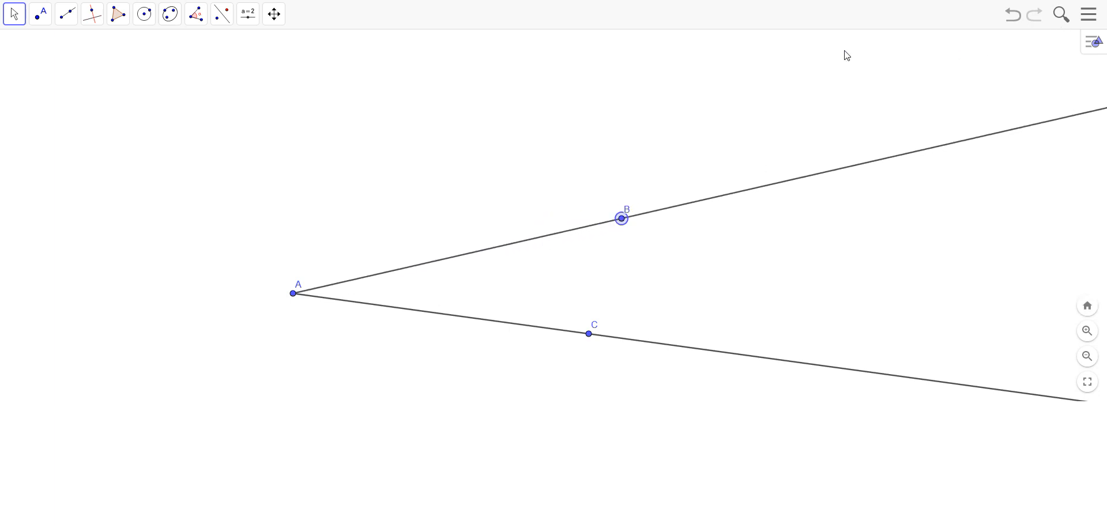
Measure the angle from C to B at vertex A with the Angle tool.
{"action": "left_click", "coordinate": [200, 20]}
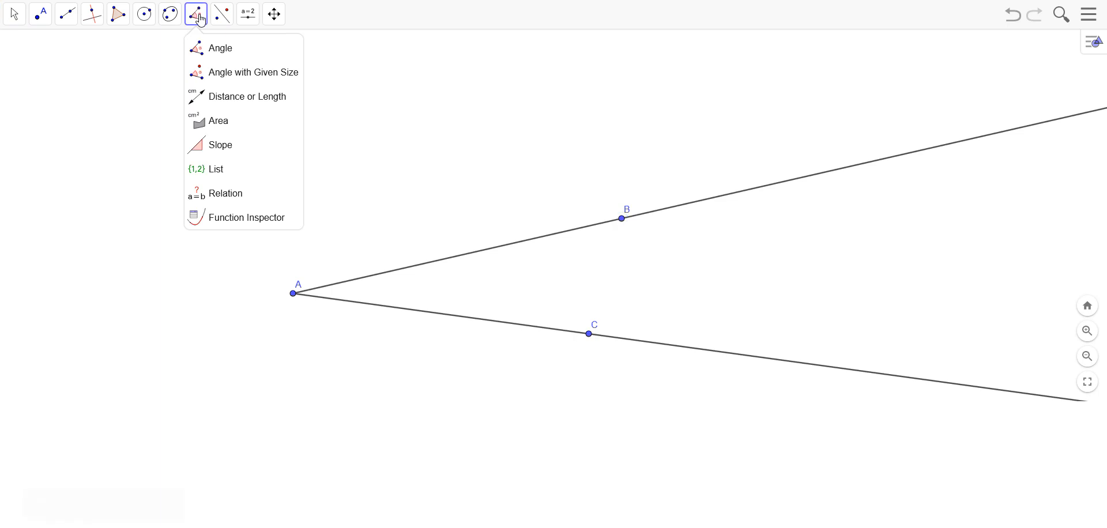
{"action": "left_click", "coordinate": [200, 55]}
{"action": "left_click", "coordinate": [590, 337]}
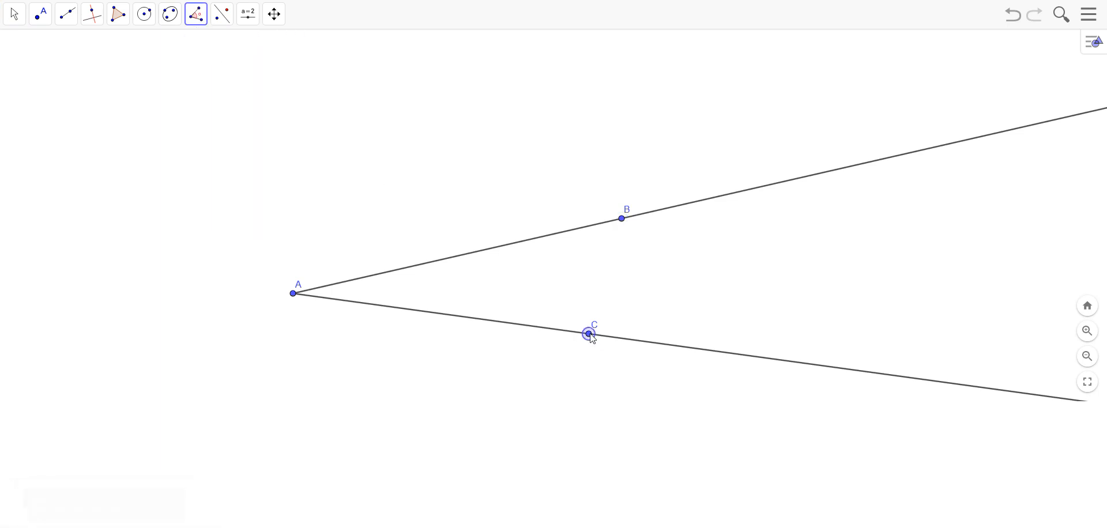
{"action": "left_click", "coordinate": [293, 295]}
{"action": "left_click", "coordinate": [622, 220]}
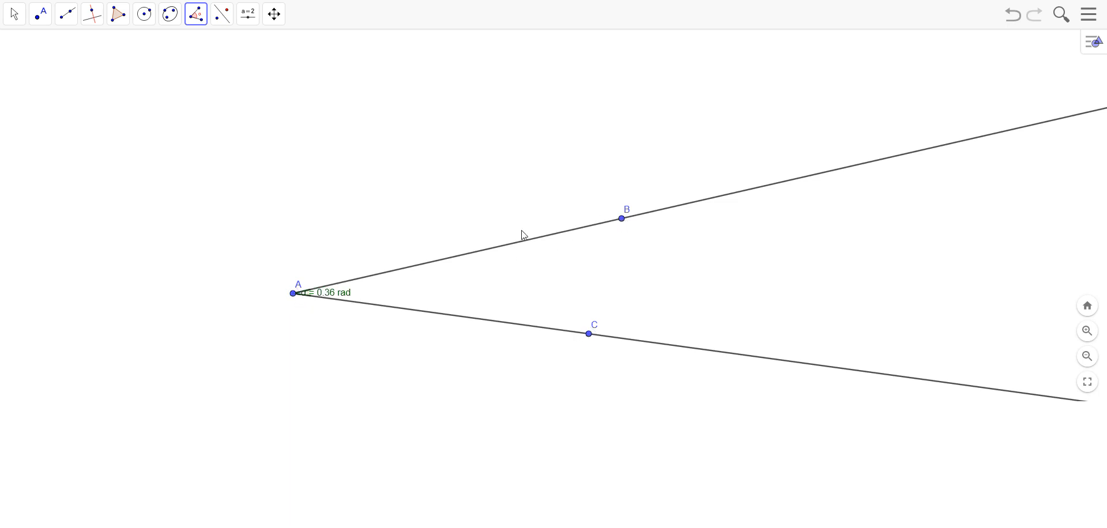
Move point B higher and closer to vertex A to open the angle wider.
{"action": "left_click", "coordinate": [14, 18]}
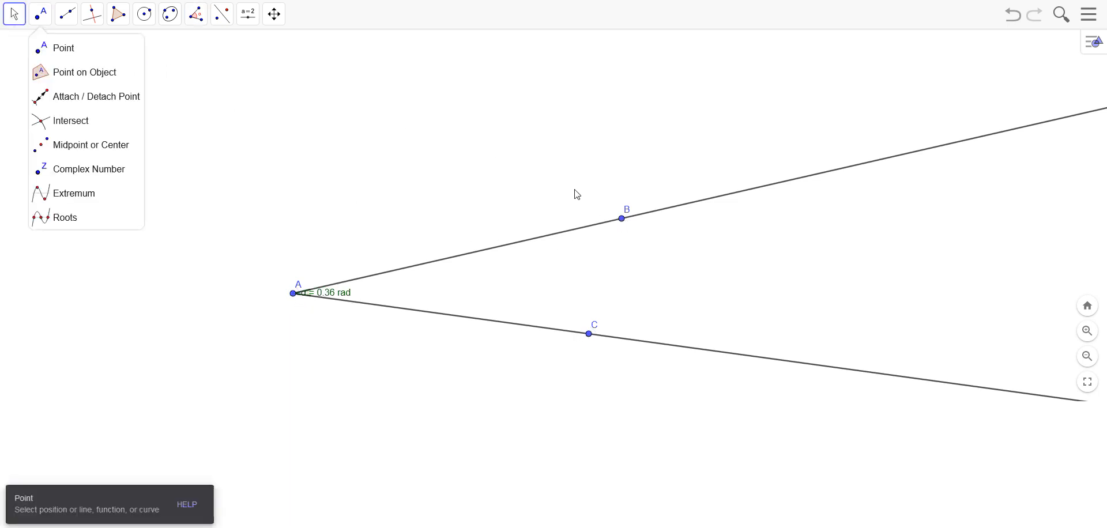
{"action": "left_click", "coordinate": [619, 221]}
{"action": "left_click_drag", "start_coordinate": [624, 226], "coordinate": [409, 188]}
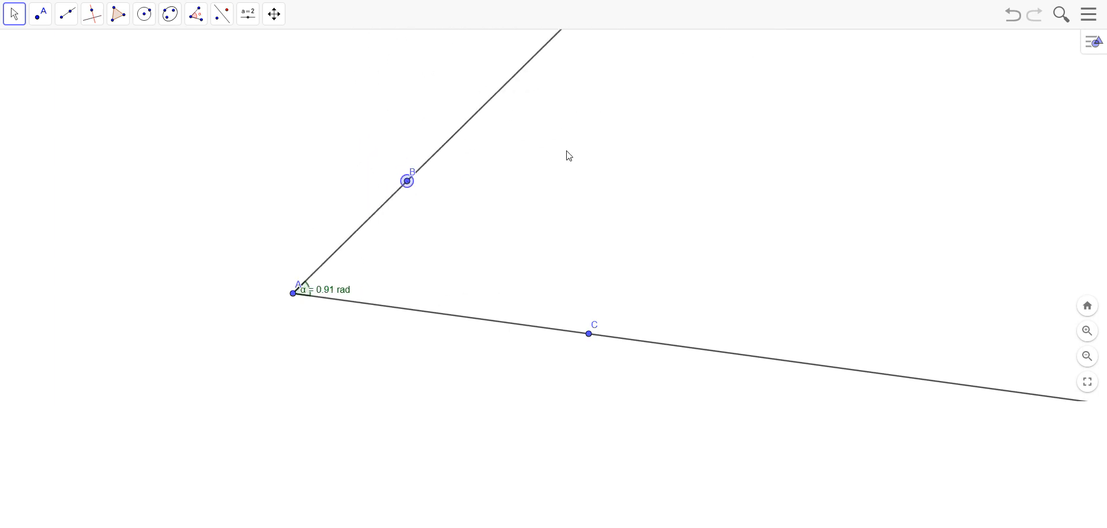
Change the angle unit in the Algebra settings to Degree.
{"action": "left_click", "coordinate": [1089, 15]}
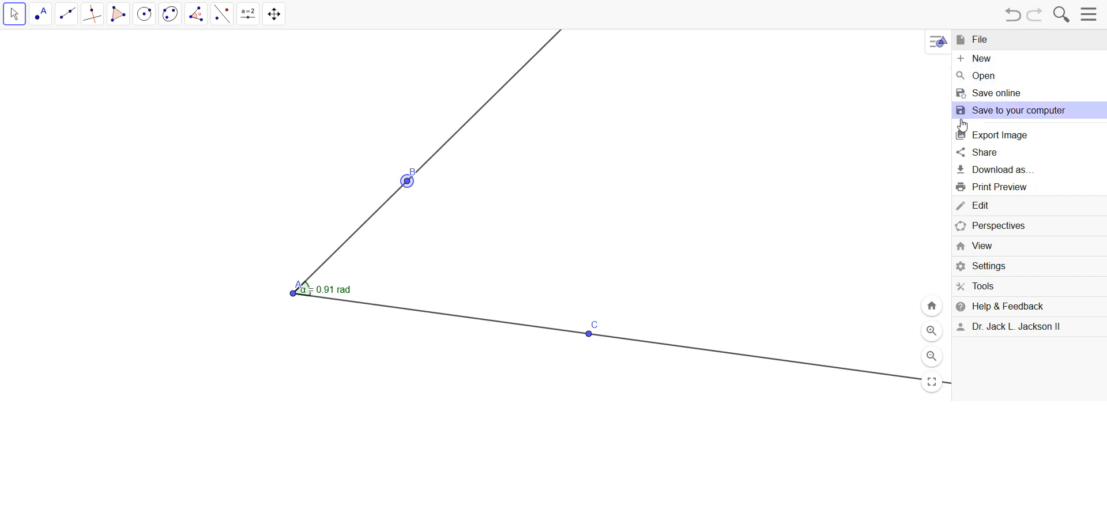
{"action": "left_click", "coordinate": [961, 266]}
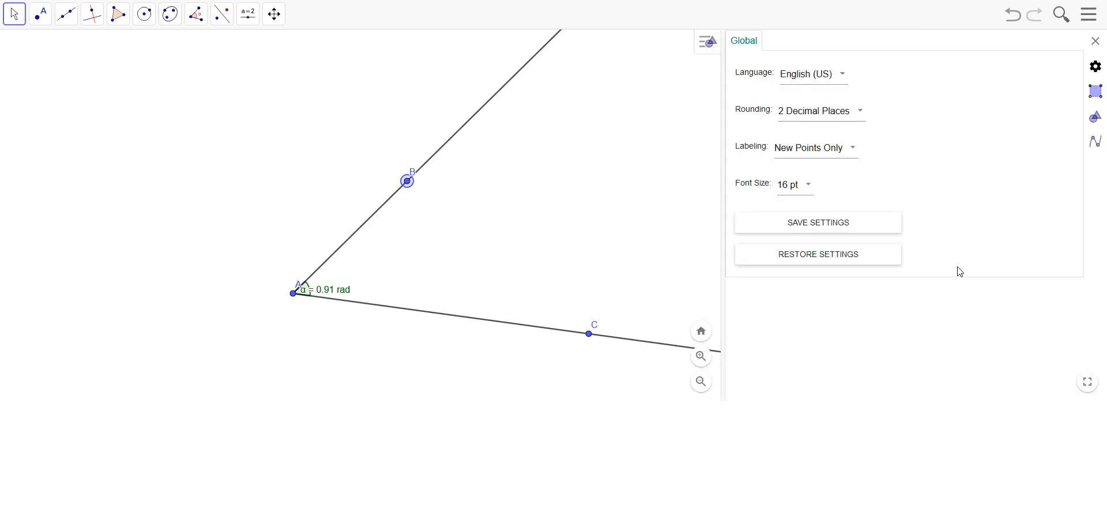
{"action": "left_click", "coordinate": [1096, 143]}
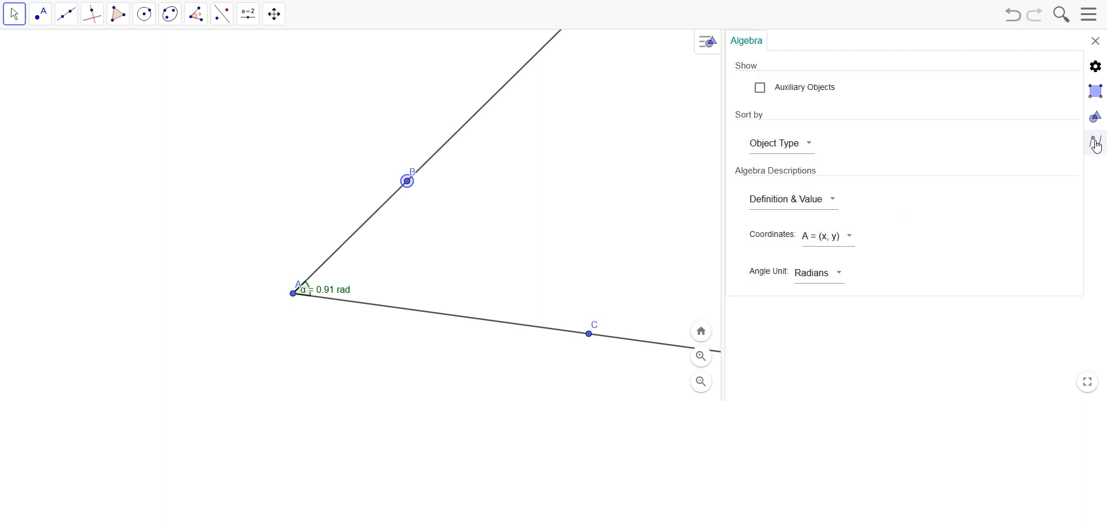
{"action": "left_click", "coordinate": [839, 277]}
{"action": "left_click", "coordinate": [829, 262]}
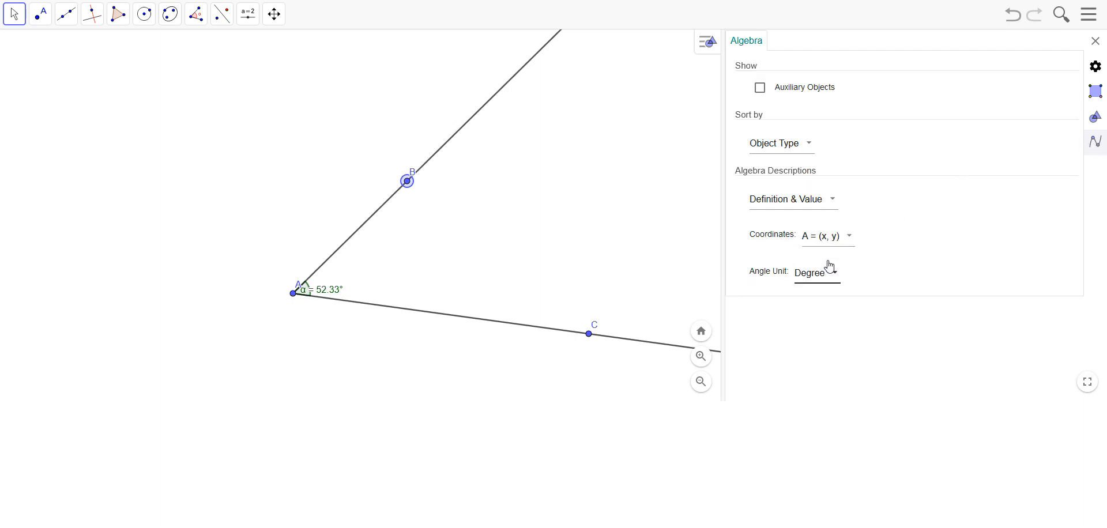
Shift the angle's label away from vertex A, and move point B to make the upper ray steeper.
{"action": "left_click", "coordinate": [468, 209]}
{"action": "left_click_drag", "start_coordinate": [331, 288], "coordinate": [362, 280]}
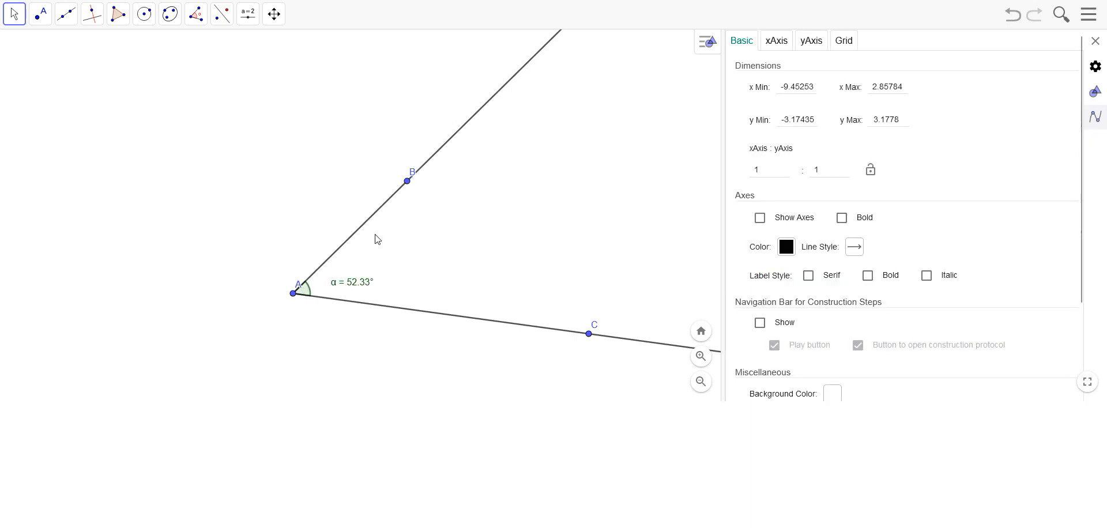
{"action": "left_click_drag", "start_coordinate": [413, 182], "coordinate": [324, 213]}
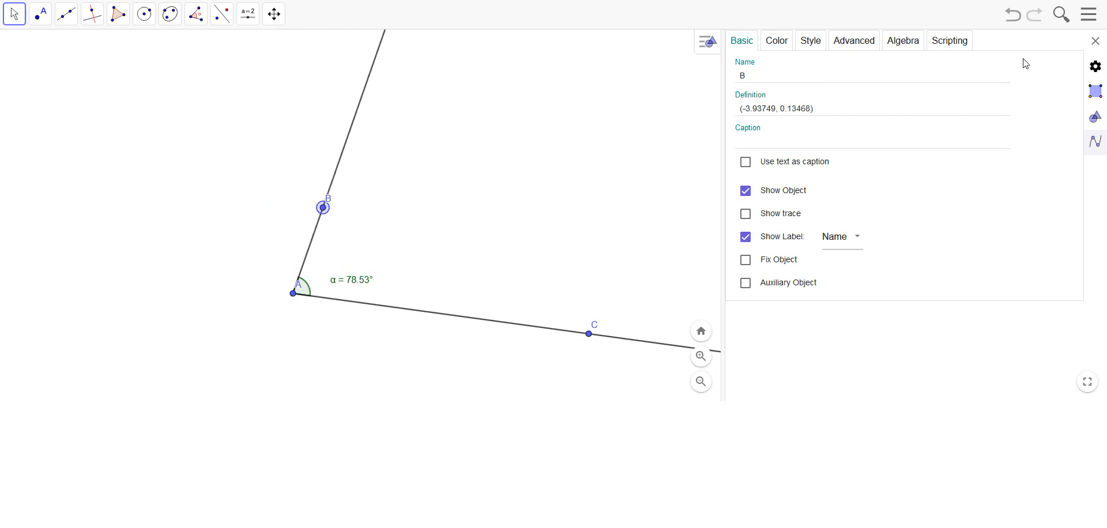
Set the global rounding to 4 Decimal Places.
{"action": "left_click", "coordinate": [1095, 66]}
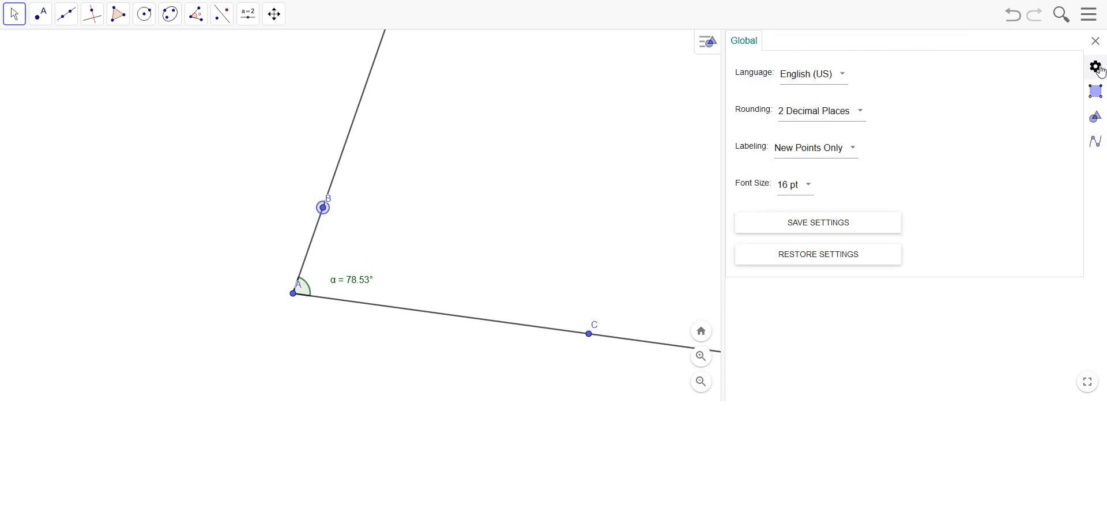
{"action": "left_click", "coordinate": [860, 111]}
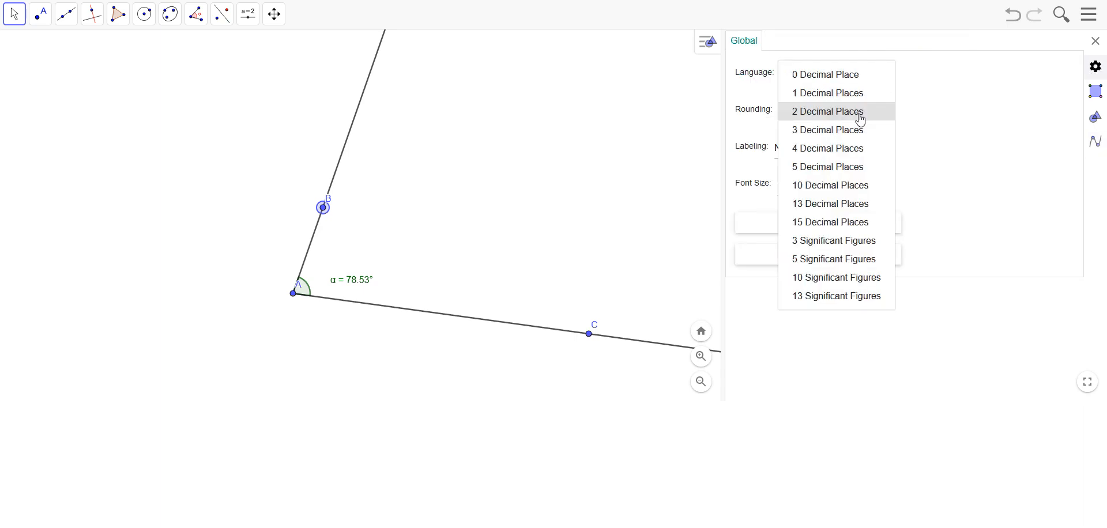
{"action": "left_click", "coordinate": [820, 150]}
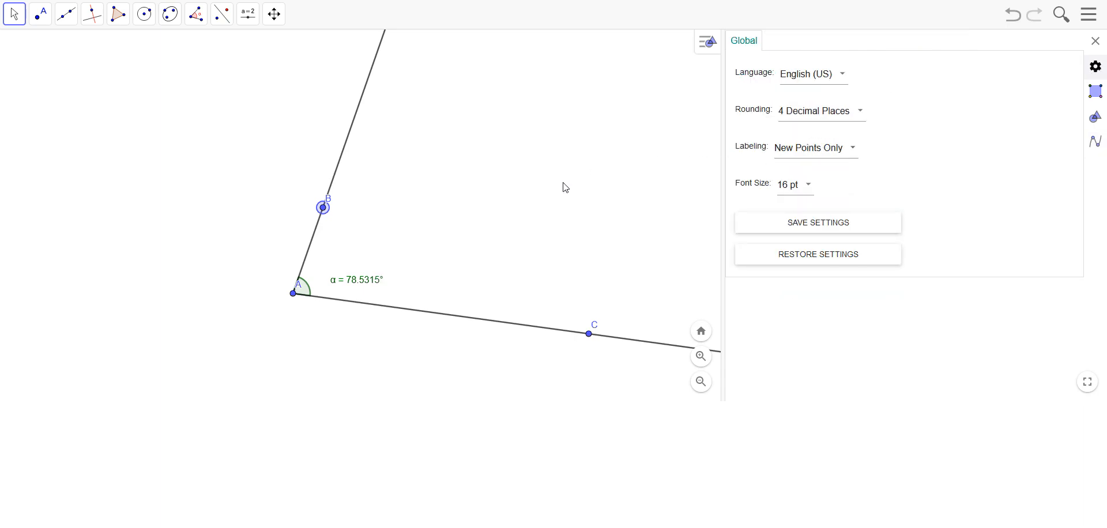
Set the angle unit to Degrees, minutes, seconds in the Algebra settings.
{"action": "left_click", "coordinate": [1095, 117]}
{"action": "left_click", "coordinate": [1097, 118]}
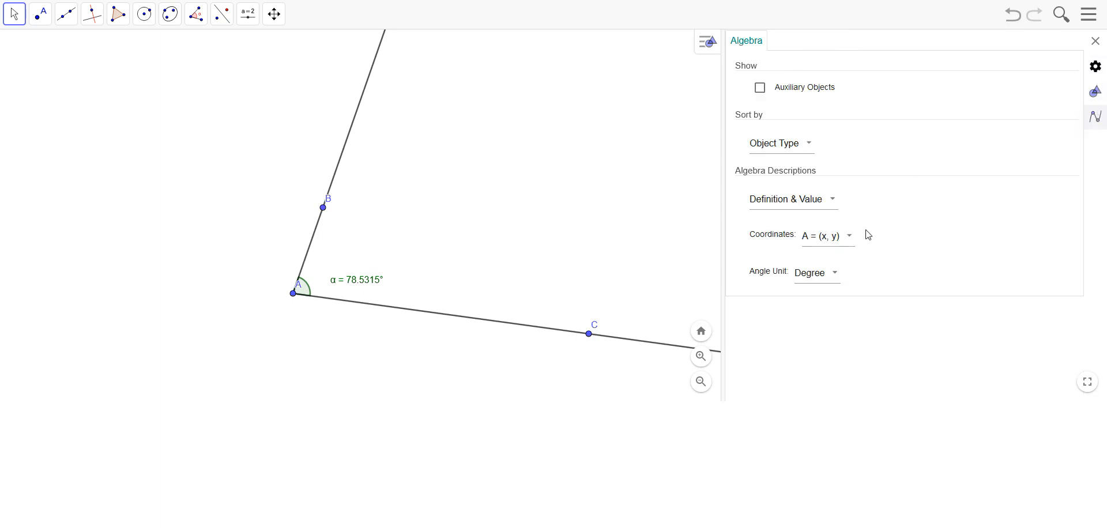
{"action": "left_click", "coordinate": [830, 275]}
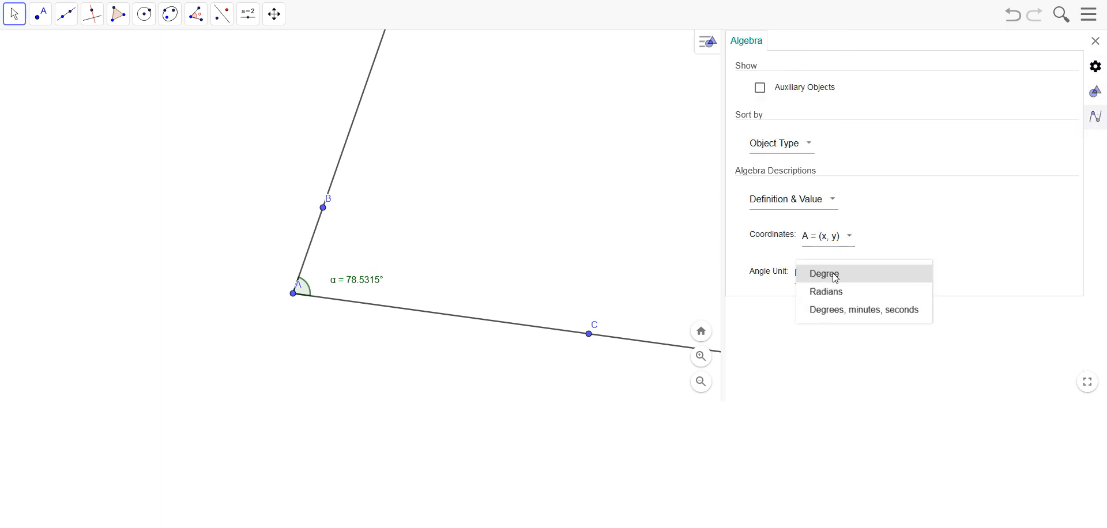
{"action": "left_click", "coordinate": [835, 310]}
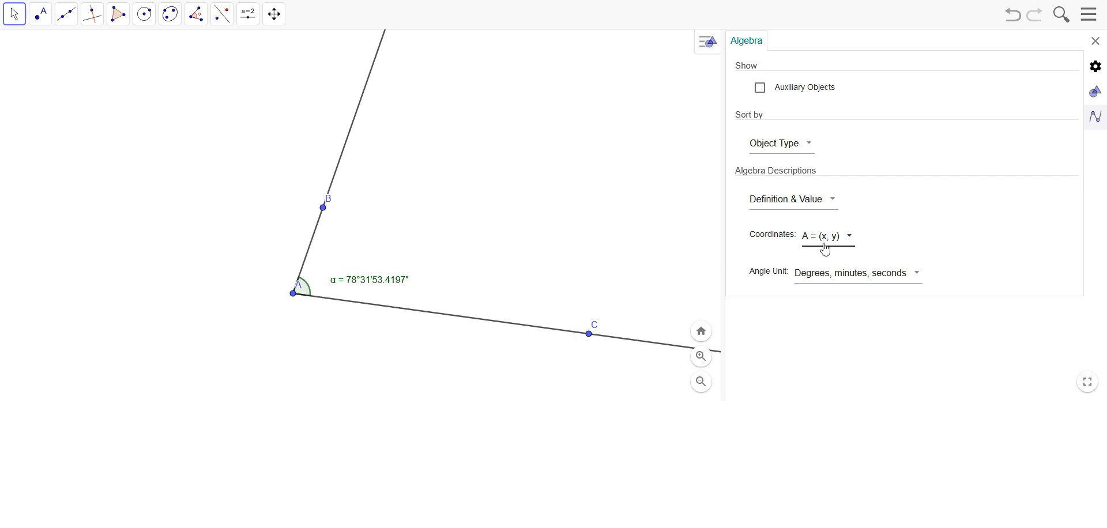
Set the angle unit to Radians and move point B below the ray through C.
{"action": "left_click", "coordinate": [903, 276]}
{"action": "left_click", "coordinate": [834, 254]}
{"action": "left_click_drag", "start_coordinate": [323, 213], "coordinate": [343, 331]}
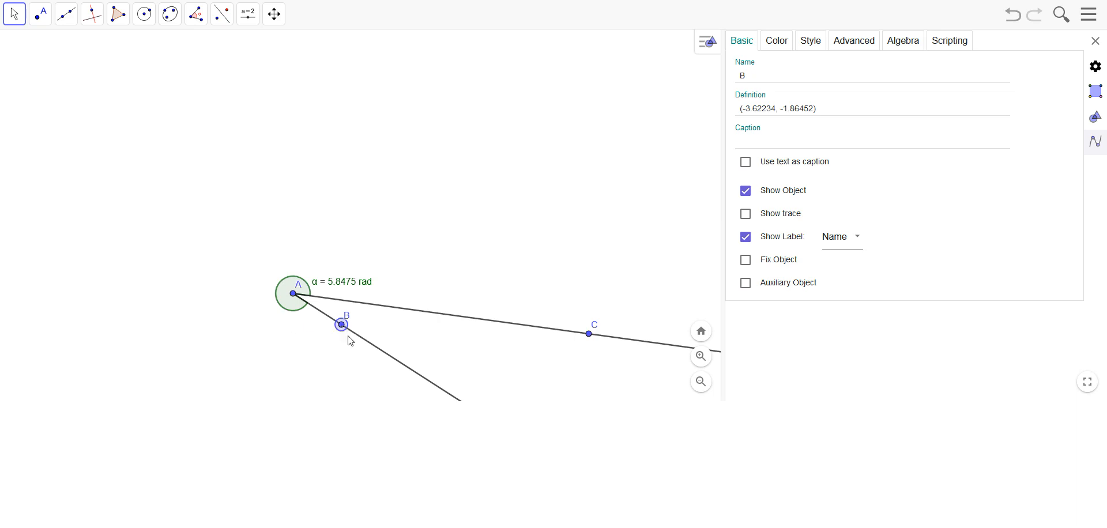
{"action": "left_click_drag", "start_coordinate": [341, 327], "coordinate": [350, 347]}
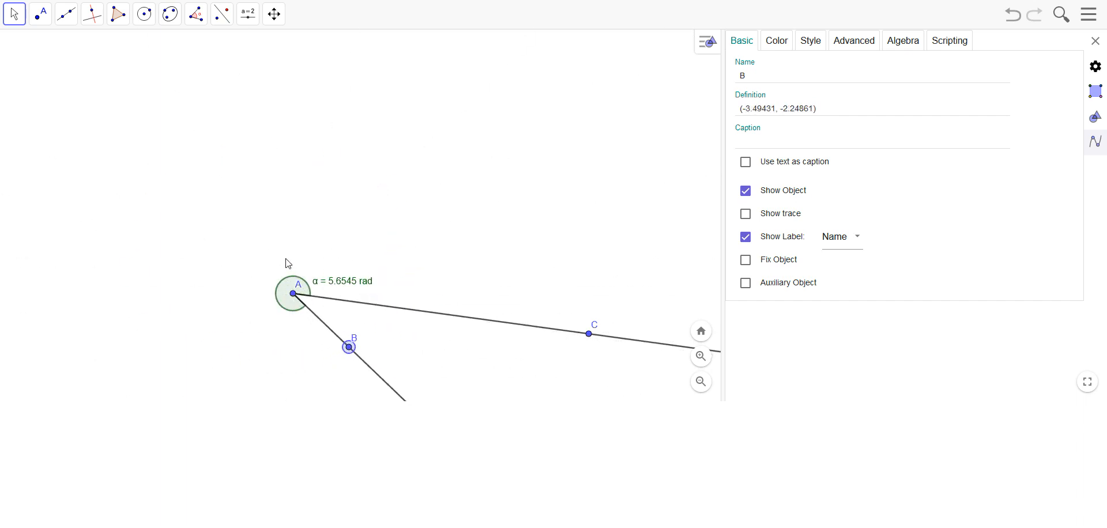
Restrict angle α to between 0° and 180° in its settings, and move point B back above the ray through C.
{"action": "left_click", "coordinate": [283, 296]}
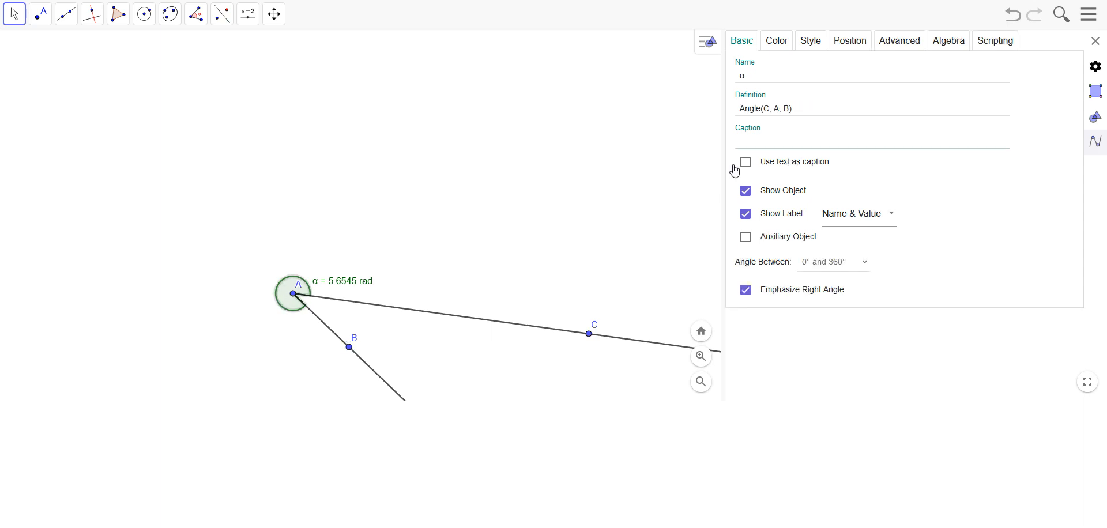
{"action": "right_click", "coordinate": [286, 283]}
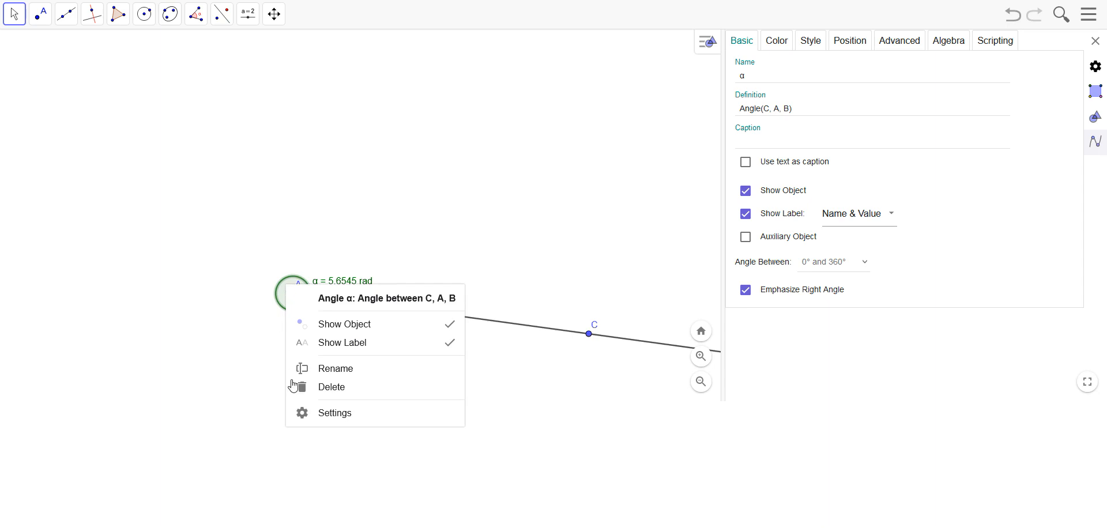
{"action": "left_click", "coordinate": [309, 412]}
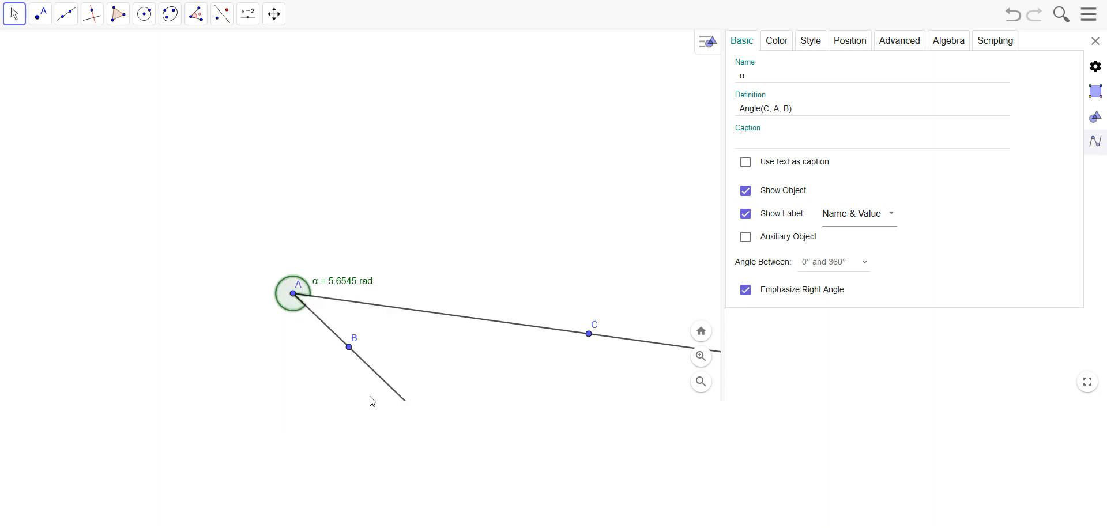
{"action": "left_click", "coordinate": [864, 263]}
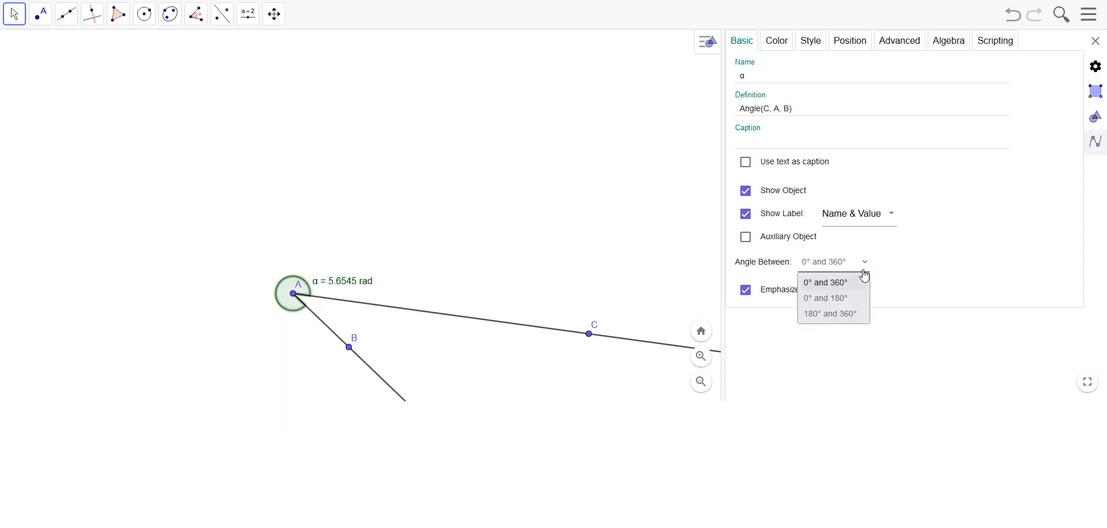
{"action": "left_click", "coordinate": [831, 302]}
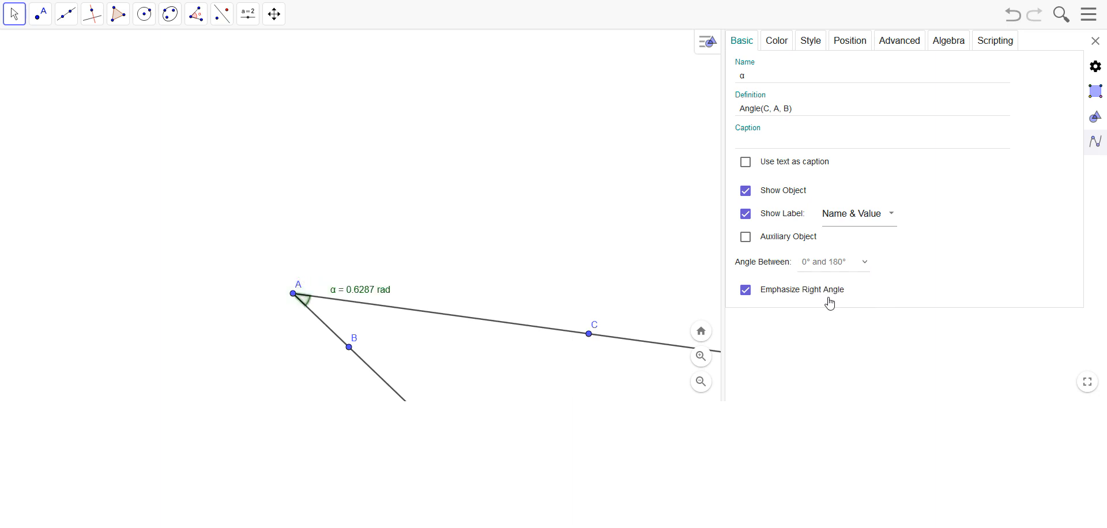
{"action": "left_click_drag", "start_coordinate": [352, 356], "coordinate": [356, 281]}
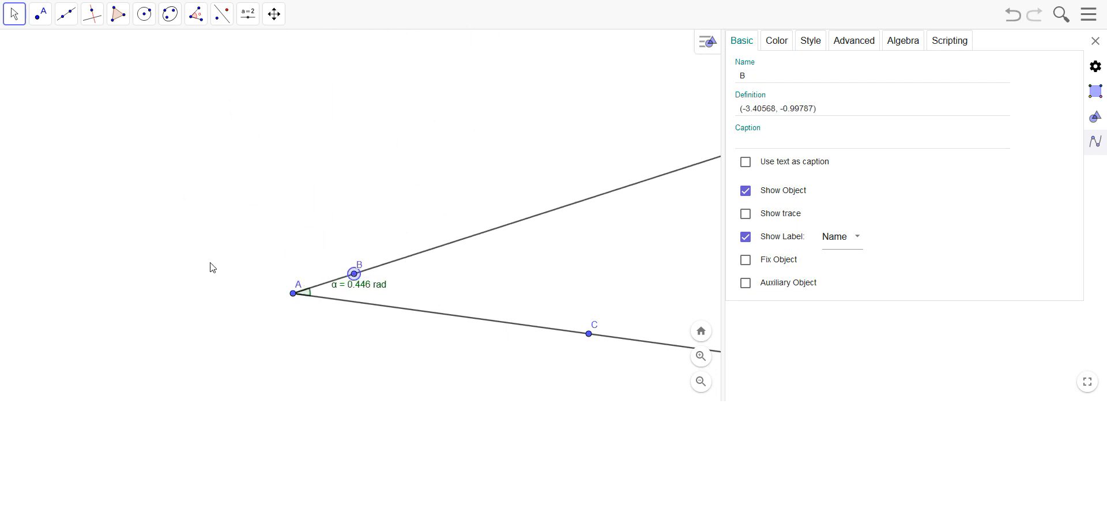
{"action": "left_click", "coordinate": [292, 201]}
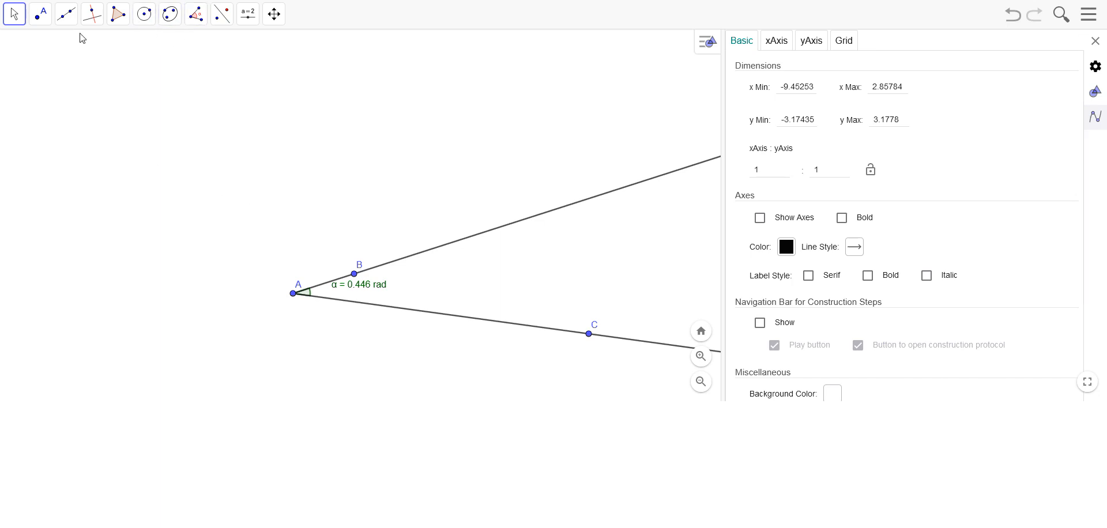
Draw a separate, slightly rising ray in the empty space above the measured angle.
{"action": "left_click", "coordinate": [66, 15]}
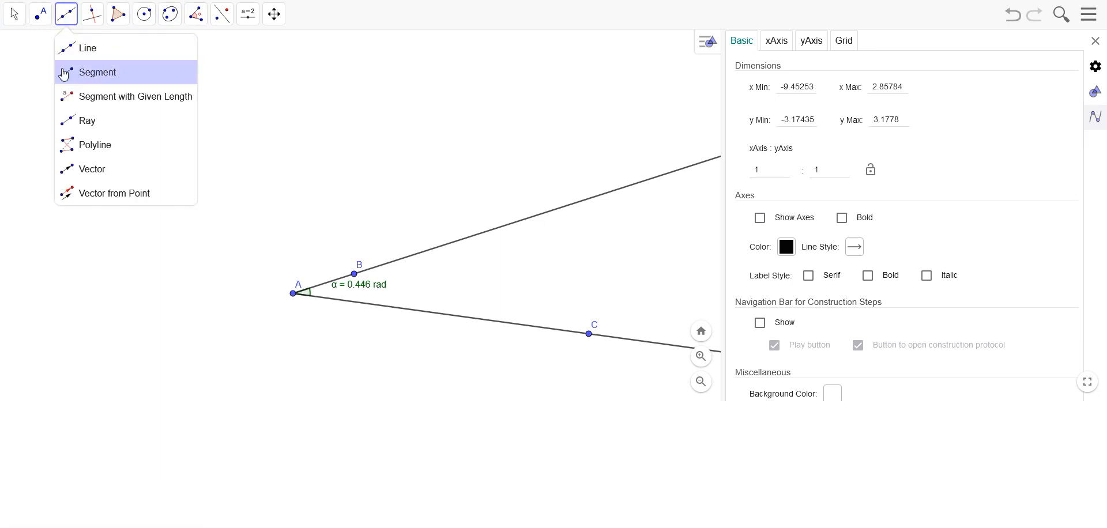
{"action": "left_click", "coordinate": [66, 126]}
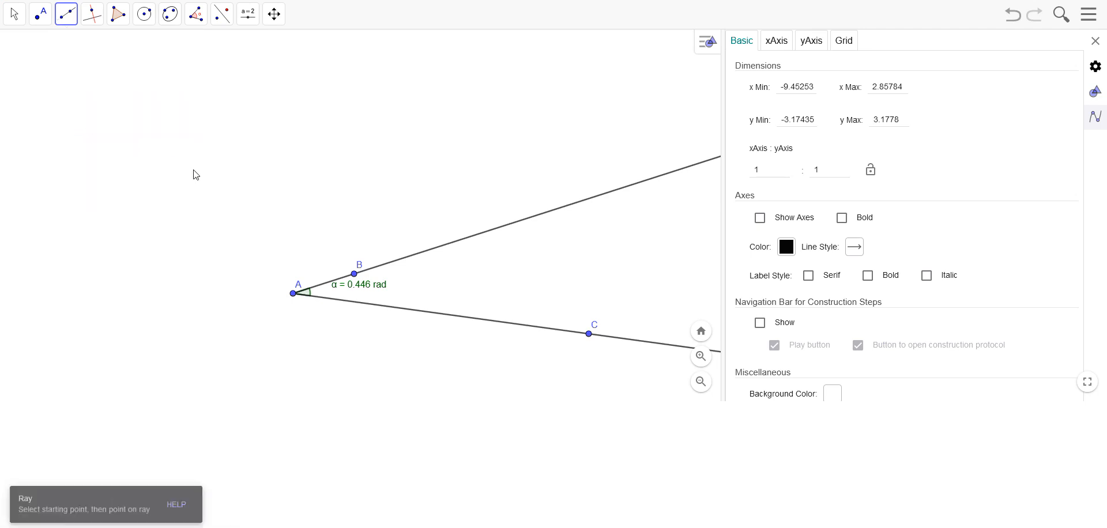
{"action": "left_click", "coordinate": [212, 185]}
{"action": "left_click", "coordinate": [356, 160]}
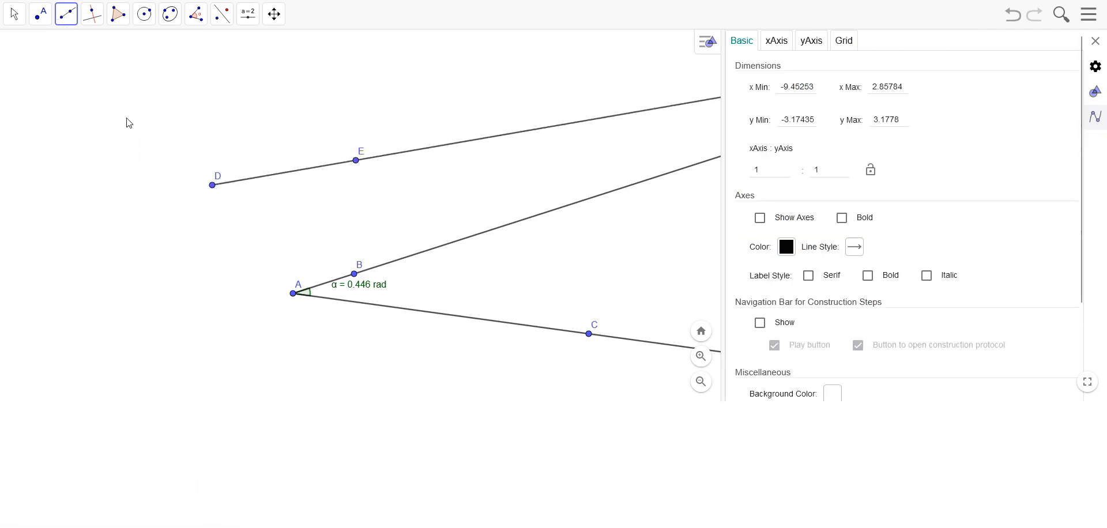
Construct a 30° counterclockwise angle with Angle with Given Size, using E as the leg point and D as the vertex.
{"action": "left_click", "coordinate": [198, 19]}
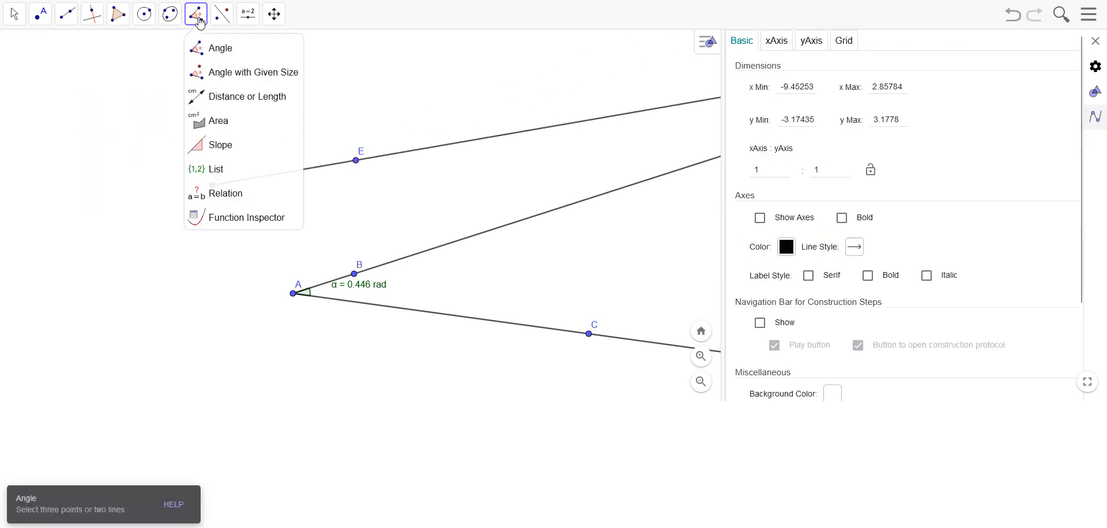
{"action": "left_click", "coordinate": [200, 79]}
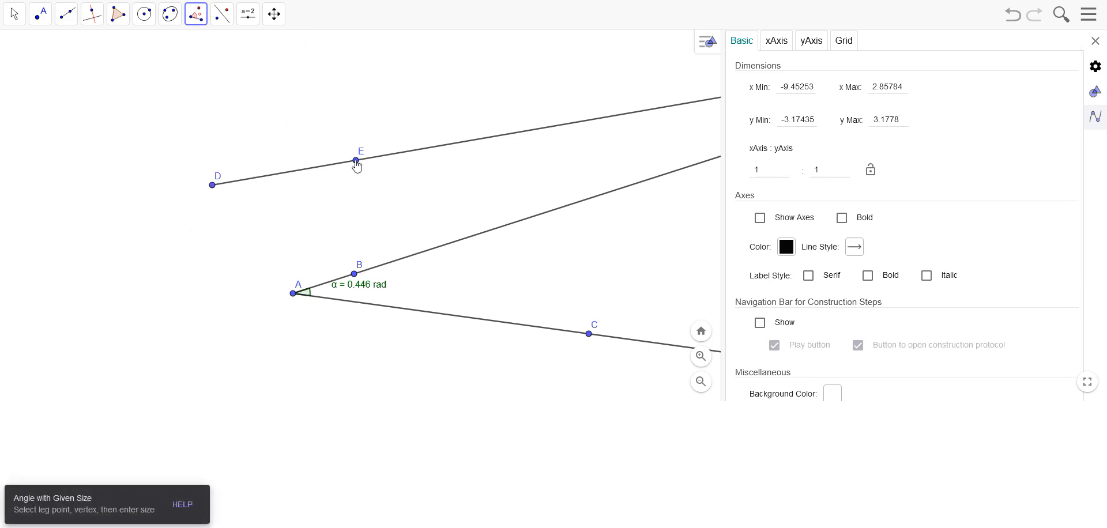
{"action": "left_click", "coordinate": [357, 161]}
{"action": "left_click", "coordinate": [213, 185]}
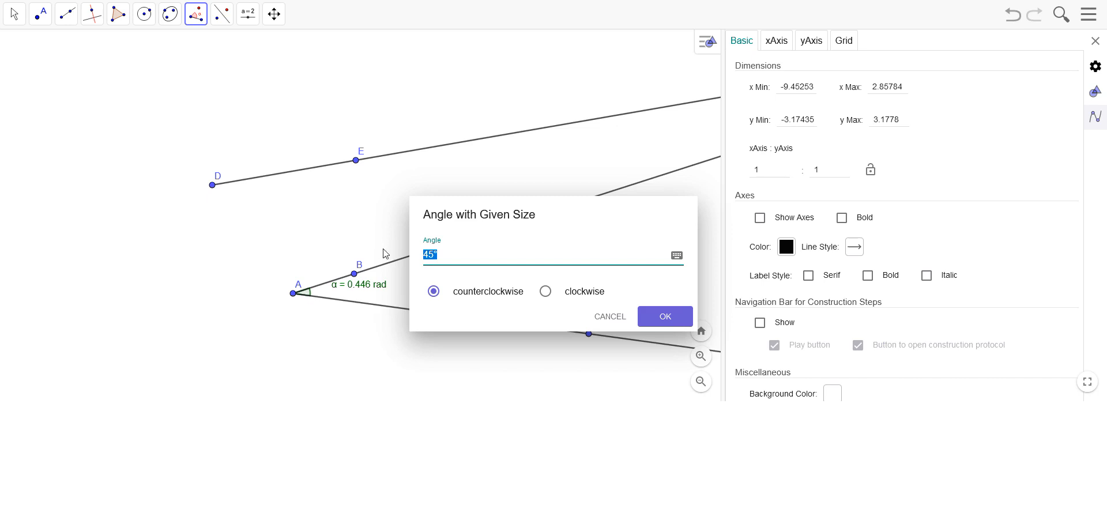
{"action": "type", "text": "30"}
{"action": "left_click", "coordinate": [663, 316]}
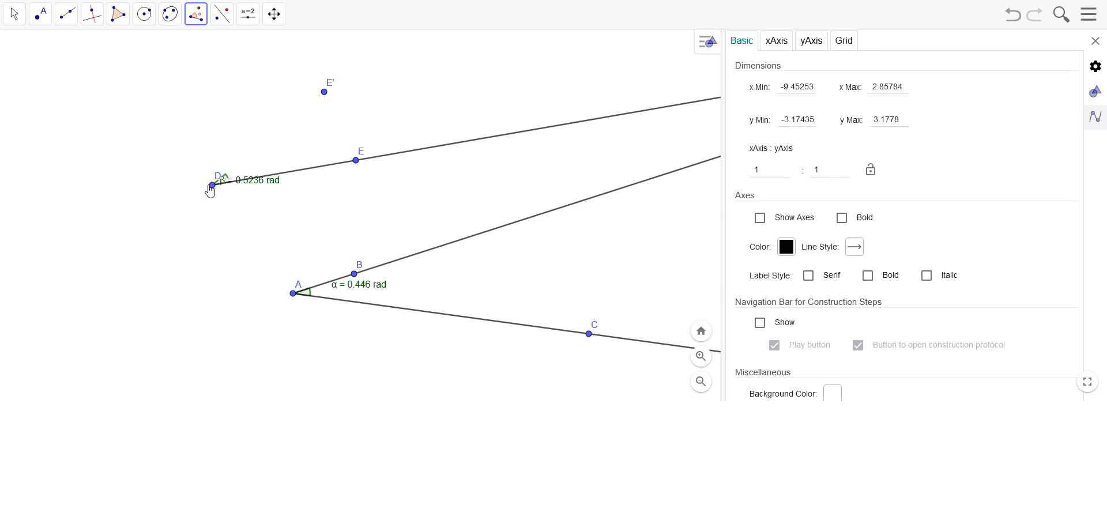
Draw a ray from D through the rotated point E' to form the angle's second side.
{"action": "left_click", "coordinate": [66, 17]}
{"action": "left_click", "coordinate": [66, 121]}
{"action": "left_click", "coordinate": [212, 186]}
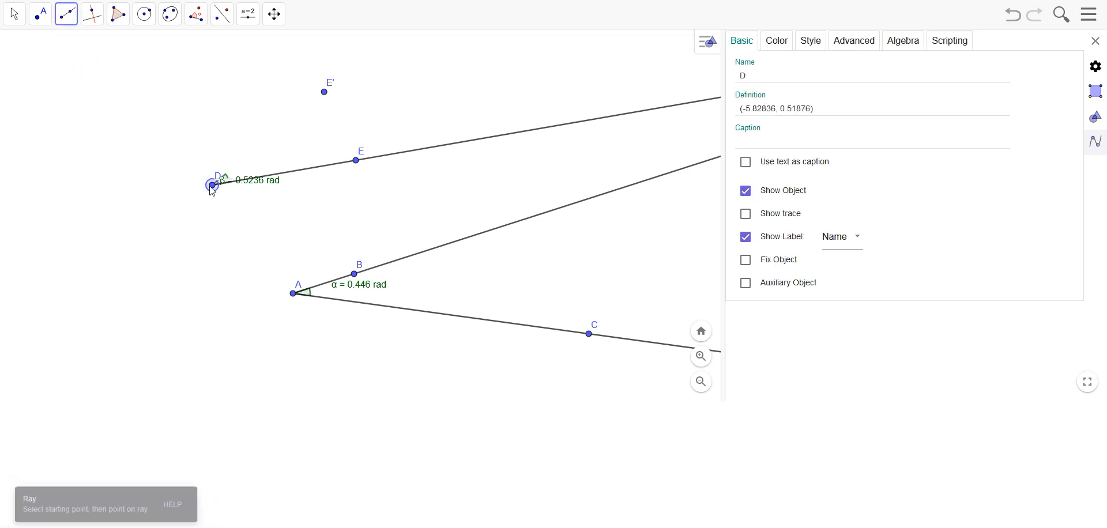
{"action": "left_click", "coordinate": [323, 93]}
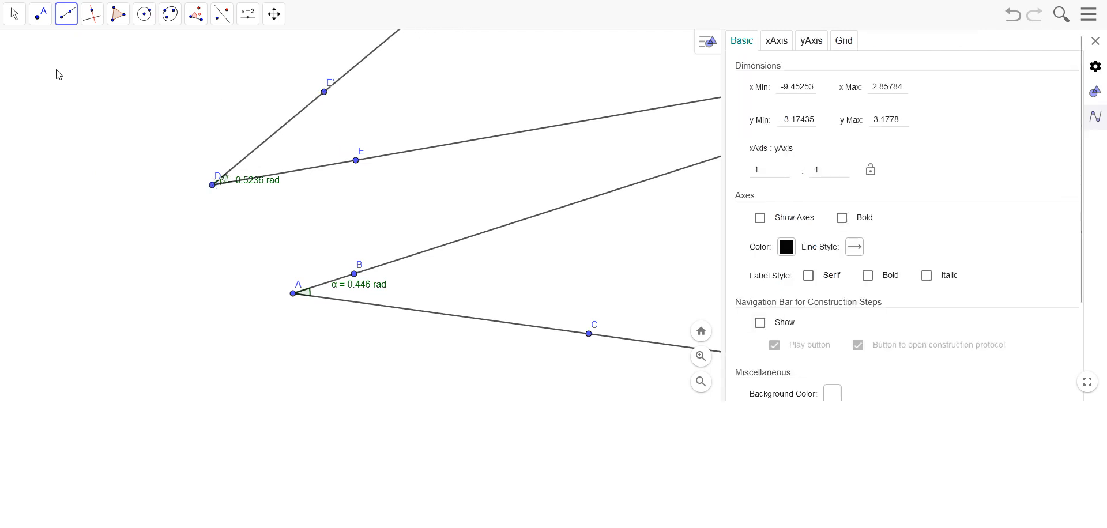
Test the 30° angle by trying to move E', then move E and vertex D slightly lower.
{"action": "left_click", "coordinate": [15, 18]}
{"action": "left_click_drag", "start_coordinate": [324, 93], "coordinate": [228, 122]}
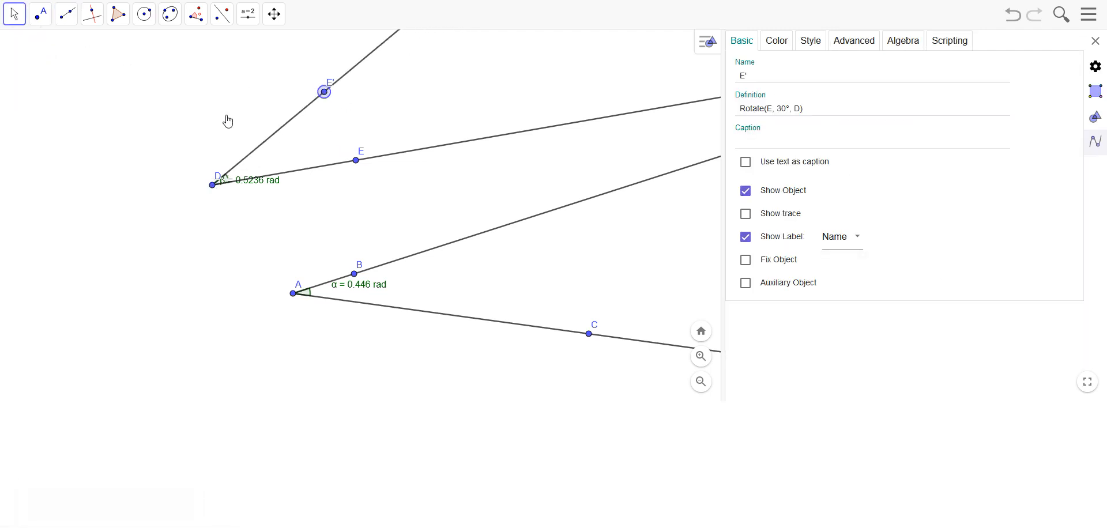
{"action": "left_click_drag", "start_coordinate": [351, 171], "coordinate": [320, 186]}
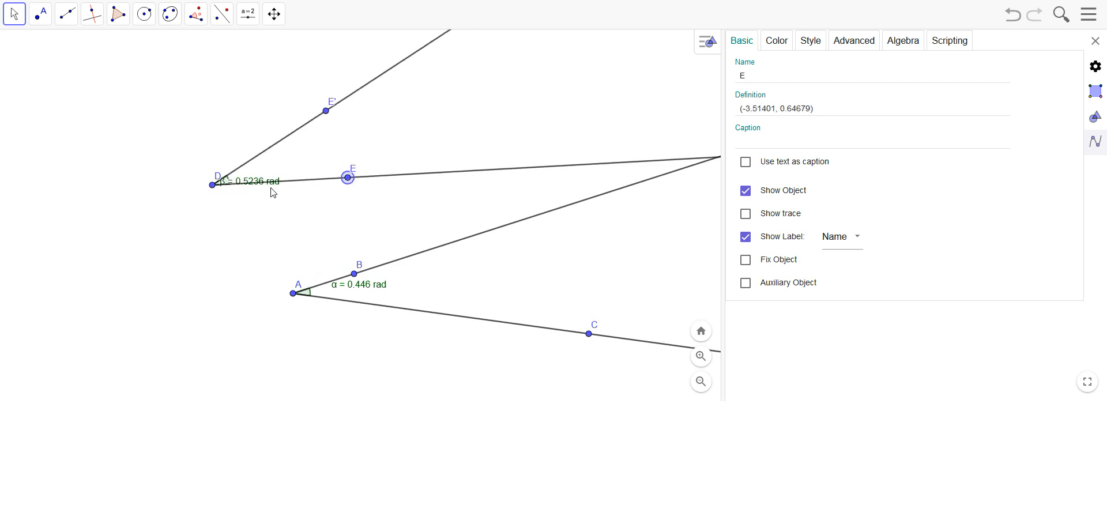
{"action": "mouse_move", "coordinate": [206, 190]}
{"action": "left_mouse_down"}
{"action": "mouse_move", "coordinate": [209, 303]}
{"action": "mouse_move", "coordinate": [95, 207]}
{"action": "mouse_move", "coordinate": [134, 210]}
{"action": "mouse_move", "coordinate": [210, 182]}
{"action": "mouse_move", "coordinate": [207, 200]}
{"action": "left_mouse_up"}
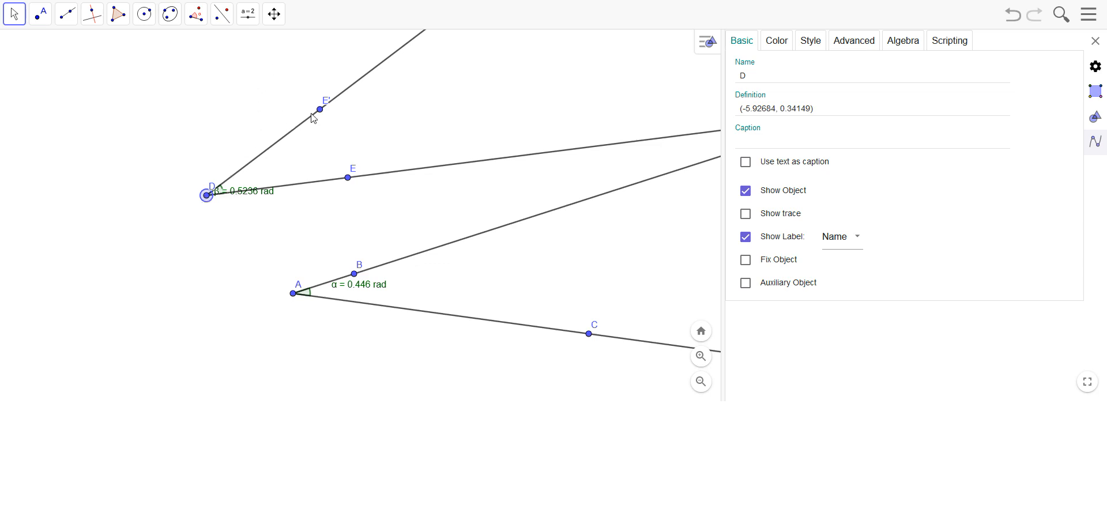
Draw a slightly rising ray from an empty spot to the lower left of angle α.
{"action": "left_click", "coordinate": [68, 20]}
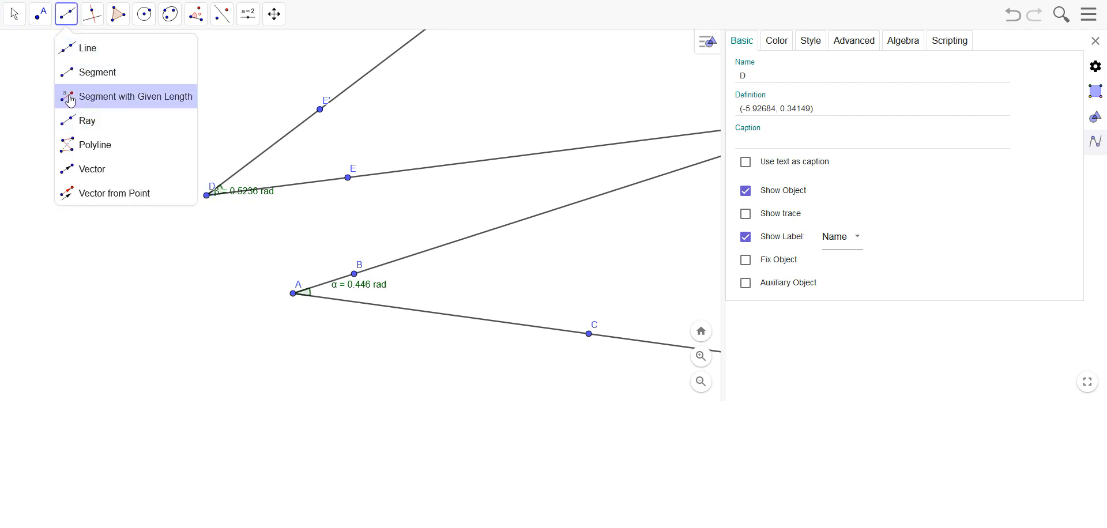
{"action": "left_click", "coordinate": [74, 121]}
{"action": "left_click", "coordinate": [101, 337]}
{"action": "left_click", "coordinate": [249, 328]}
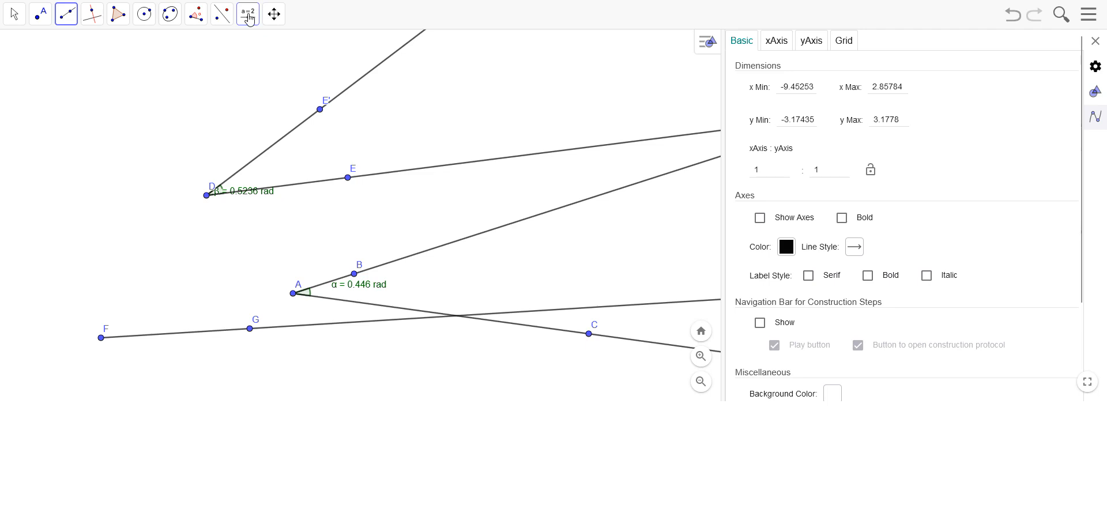
Construct a counterclockwise angle of π/4 with Angle with Given Size, using G as the leg point and F as the vertex.
{"action": "left_click", "coordinate": [196, 15]}
{"action": "left_click", "coordinate": [201, 75]}
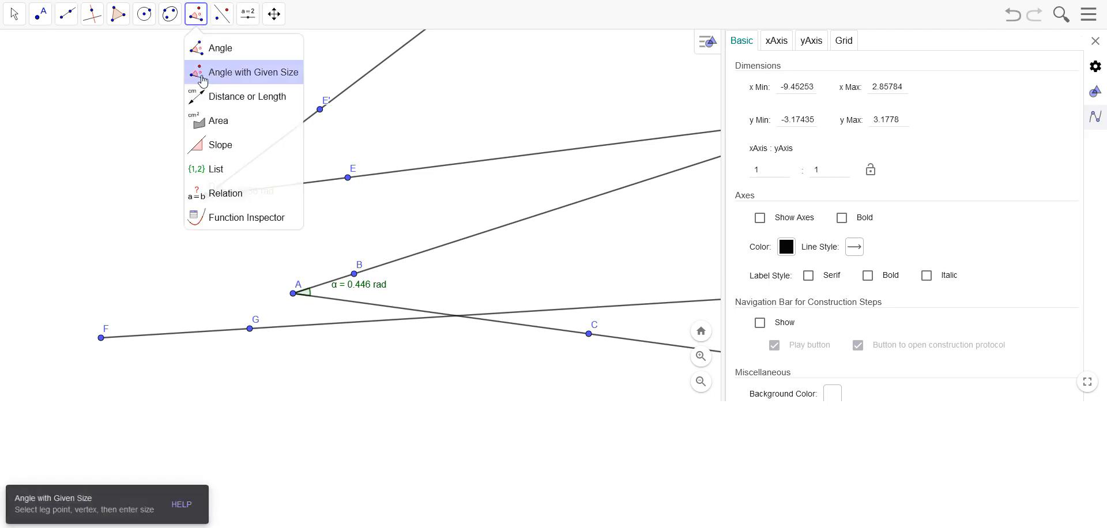
{"action": "left_click", "coordinate": [249, 328]}
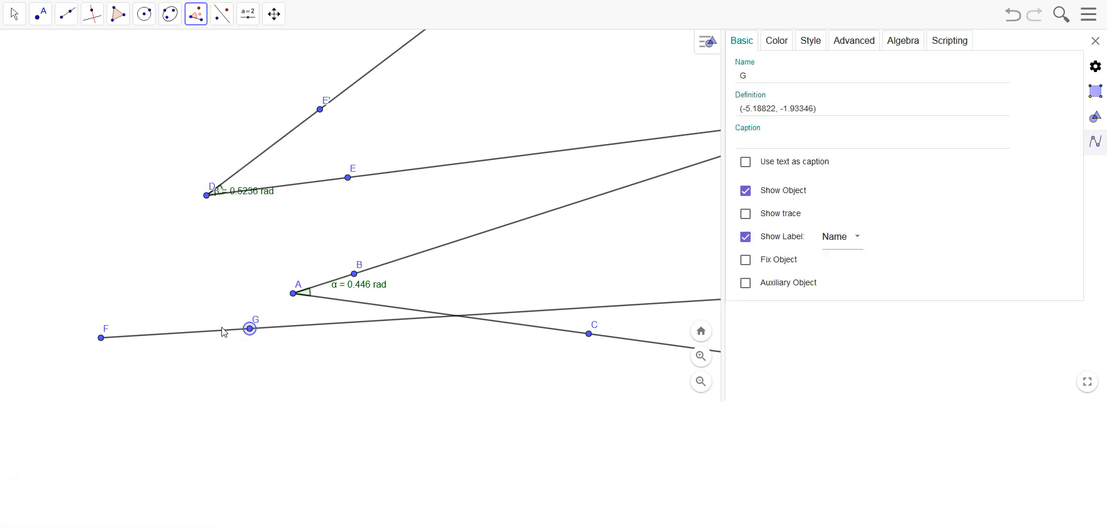
{"action": "left_click", "coordinate": [101, 338]}
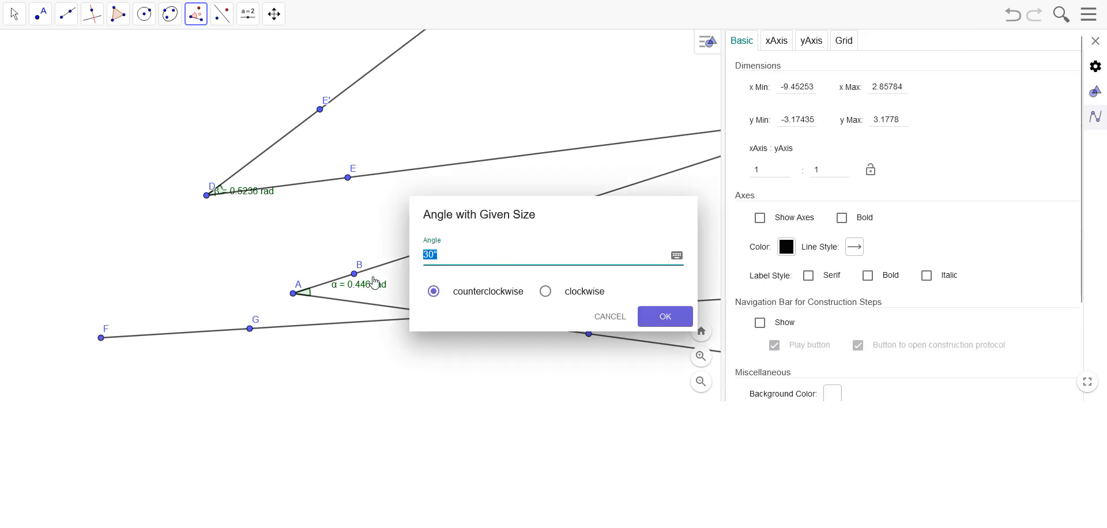
{"action": "left_click", "coordinate": [677, 255]}
{"action": "left_click", "coordinate": [508, 439]}
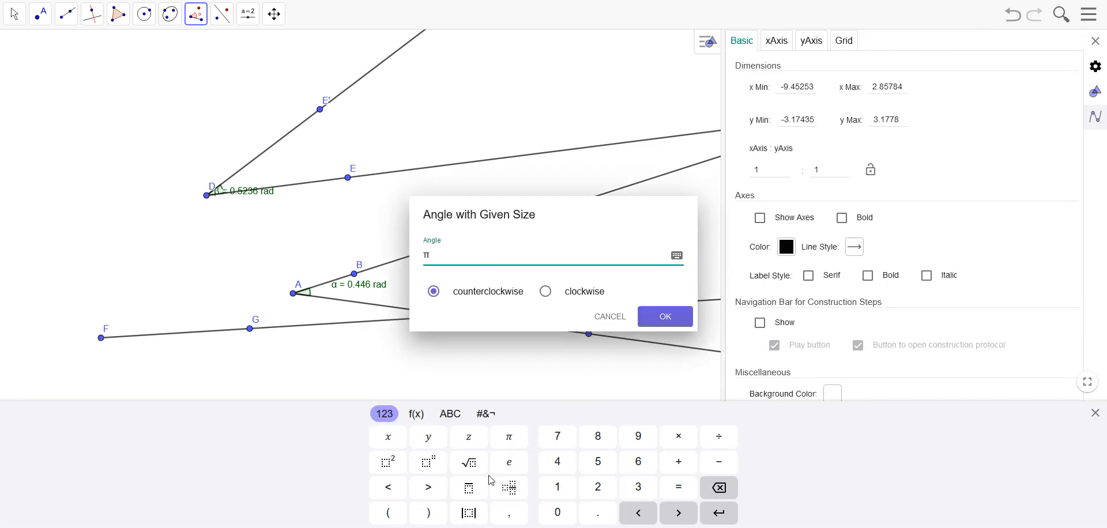
{"action": "left_click", "coordinate": [725, 440]}
{"action": "left_click", "coordinate": [557, 462]}
{"action": "left_click", "coordinate": [673, 314]}
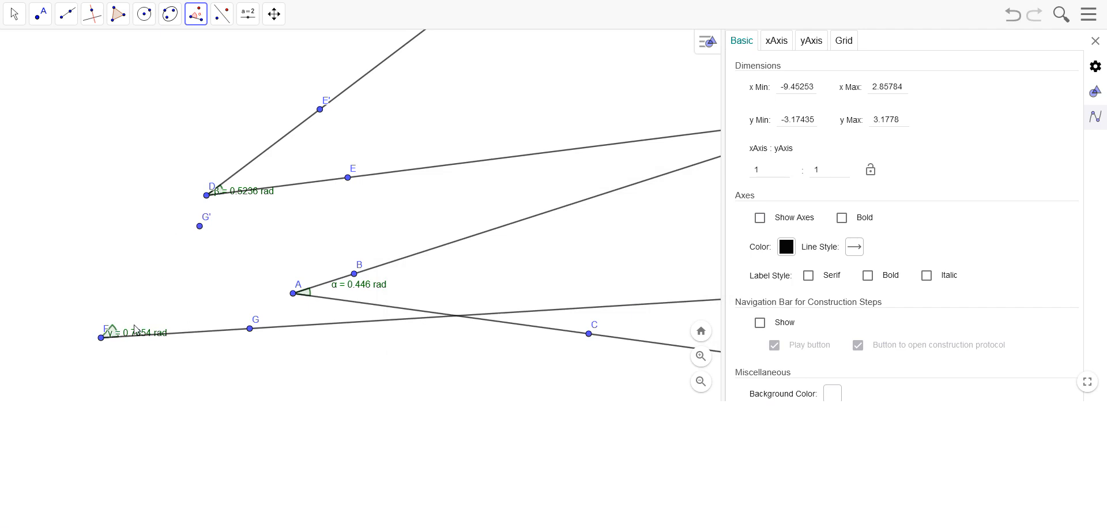
Draw a ray from F through the rotated point G' to complete the π/4 angle.
{"action": "left_click", "coordinate": [67, 14]}
{"action": "left_click", "coordinate": [66, 120]}
{"action": "left_click", "coordinate": [102, 339]}
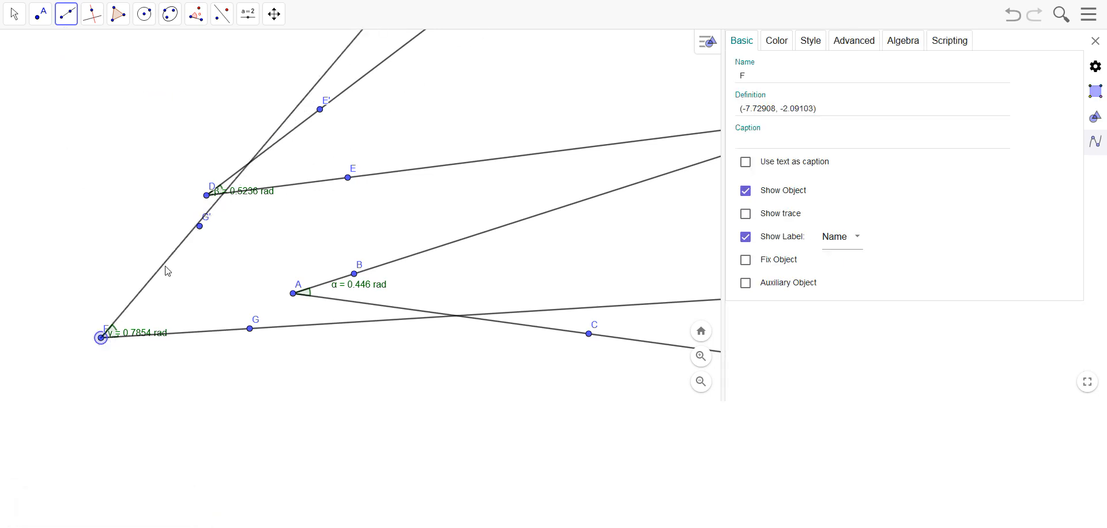
{"action": "left_click", "coordinate": [200, 226]}
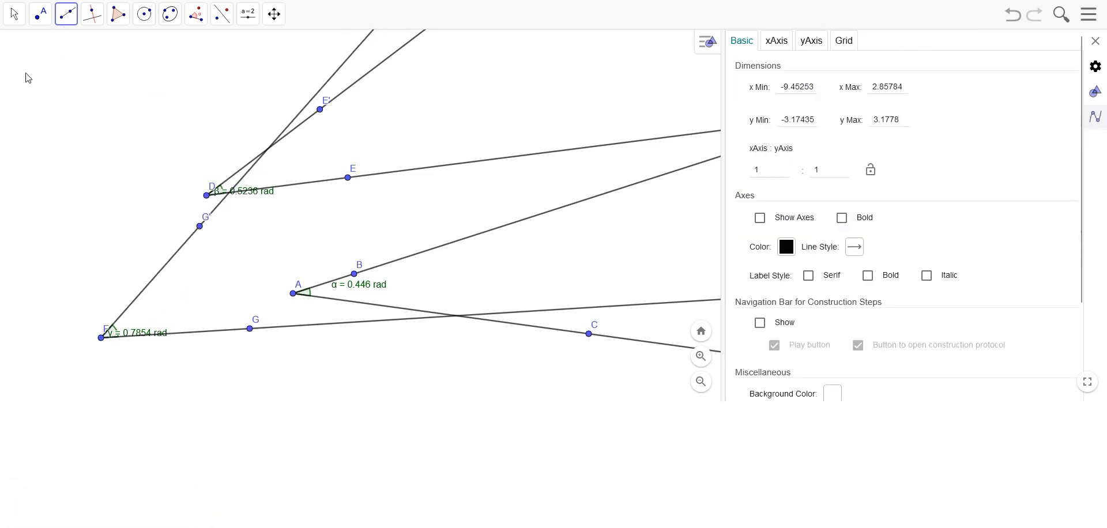
Select G', then move G slightly upward to test the π/4 angle.
{"action": "left_click", "coordinate": [14, 14]}
{"action": "left_click", "coordinate": [200, 226]}
{"action": "left_click_drag", "start_coordinate": [251, 324], "coordinate": [263, 300]}
Delete all the constructed points, rays and angles, and close the settings.
{"action": "left_click_drag", "start_coordinate": [135, 283], "coordinate": [637, 386]}
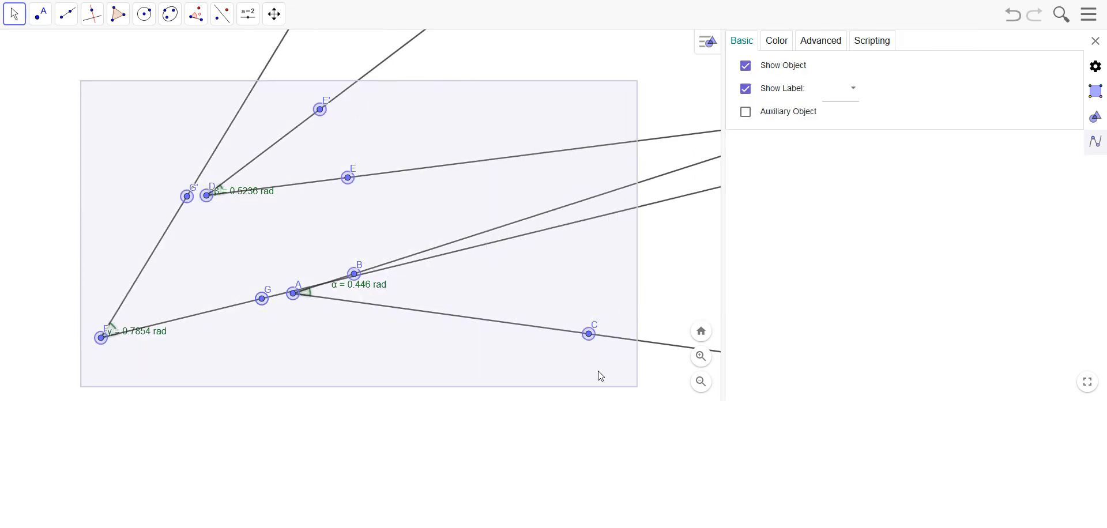
{"action": "key", "text": "Delete"}
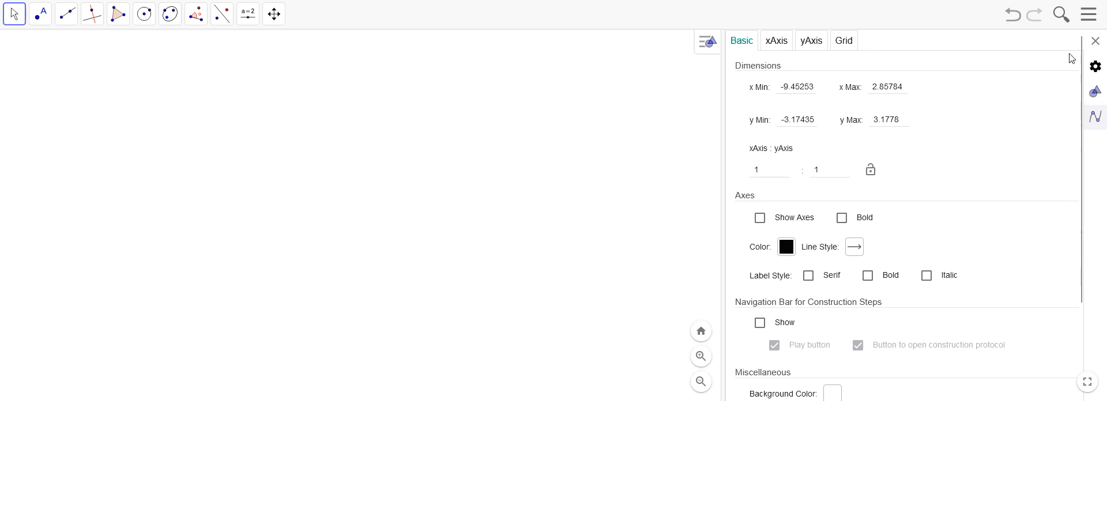
{"action": "left_click", "coordinate": [1095, 41]}
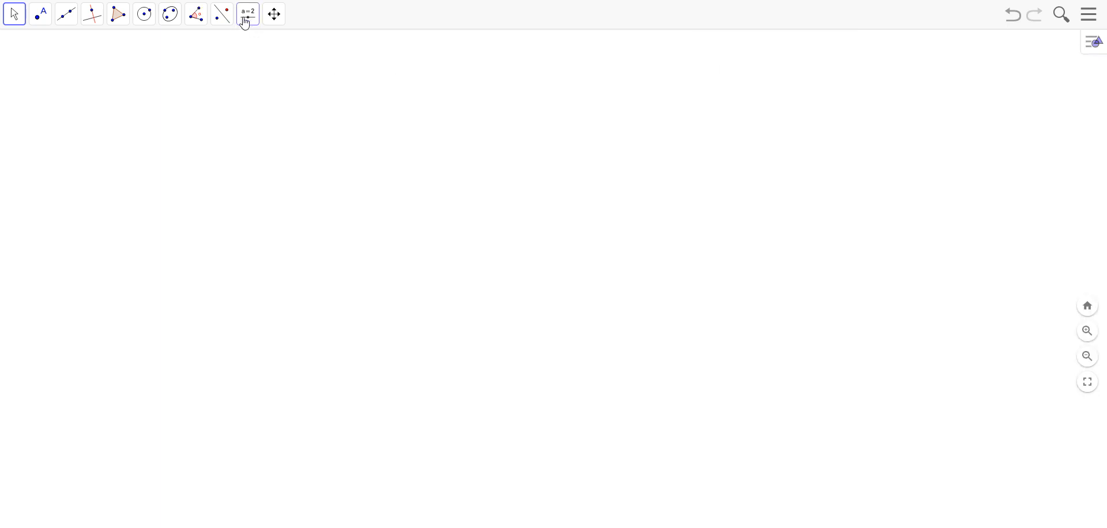
Draw a nearly horizontal, slightly rising ray from A through B in the middle of the empty drawing area.
{"action": "left_click", "coordinate": [66, 15]}
{"action": "left_click", "coordinate": [72, 97]}
{"action": "left_click", "coordinate": [69, 122]}
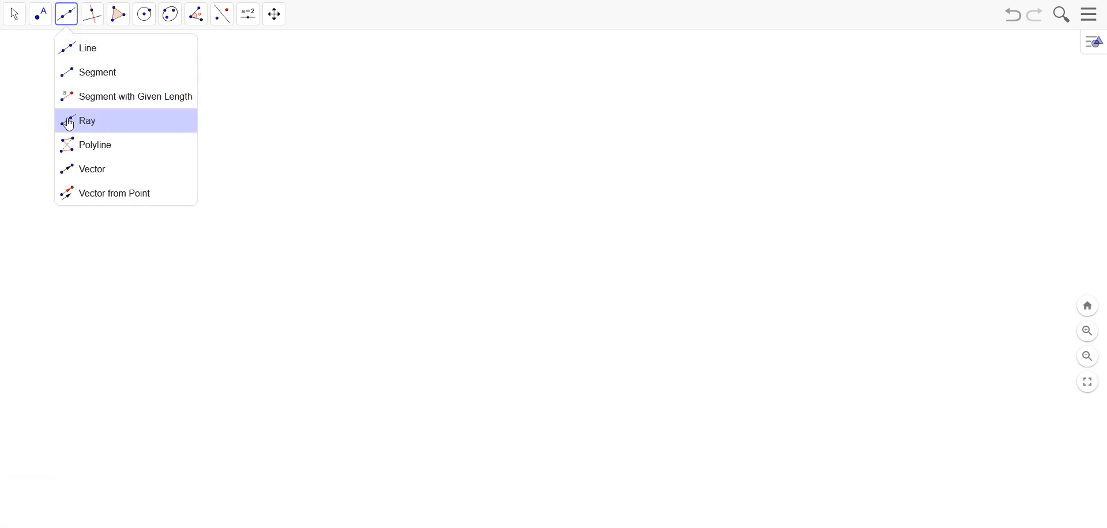
{"action": "left_click", "coordinate": [312, 261]}
{"action": "left_click", "coordinate": [518, 253]}
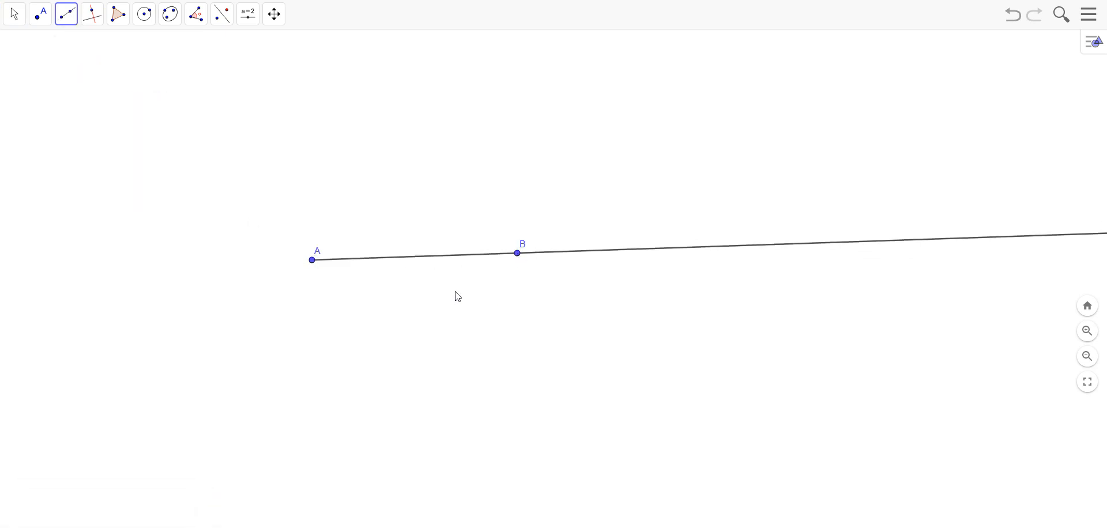
Rotate point B around point A by 45° counterclockwise.
{"action": "left_click", "coordinate": [222, 15]}
{"action": "left_click", "coordinate": [252, 125]}
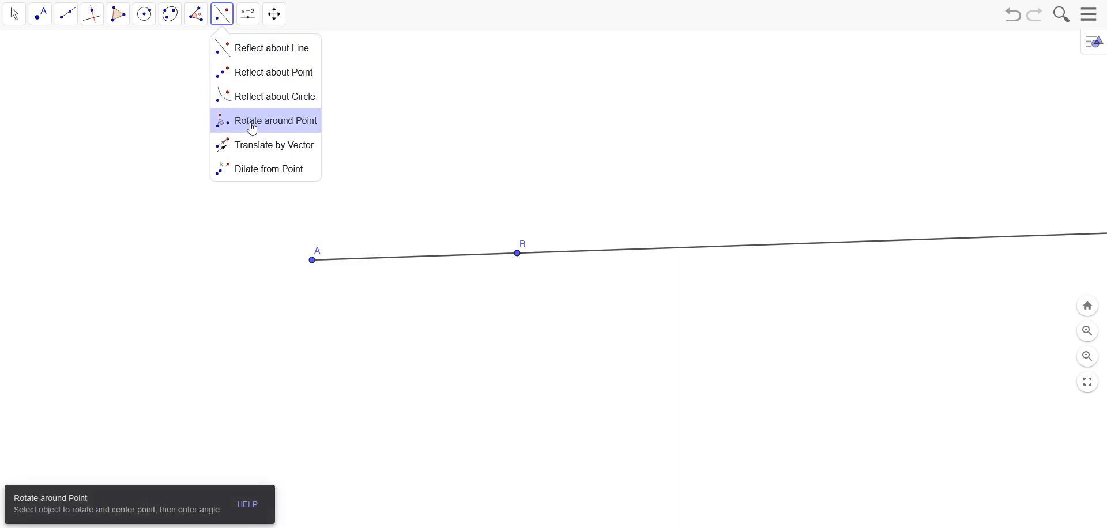
{"action": "left_click", "coordinate": [518, 254]}
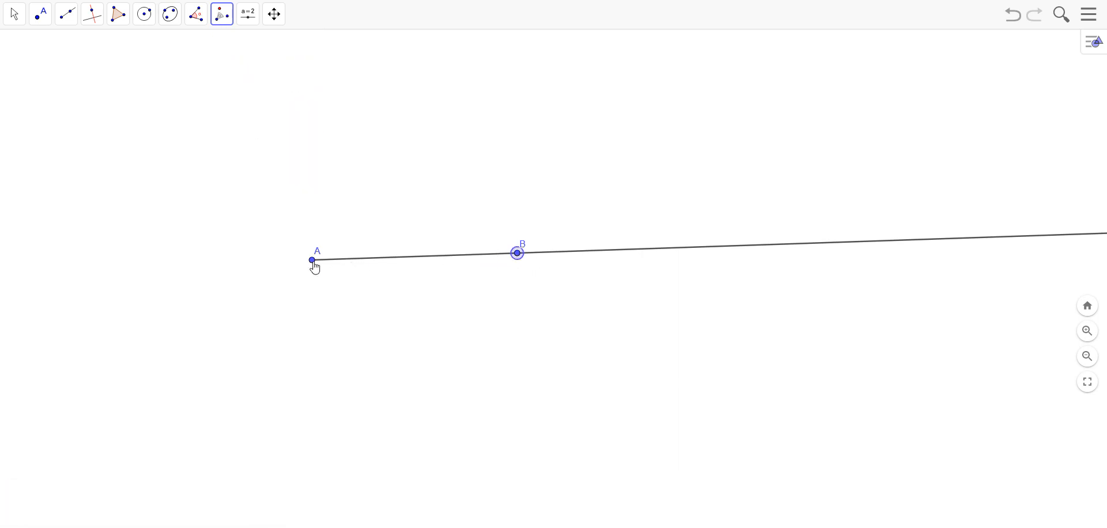
{"action": "left_click", "coordinate": [313, 263]}
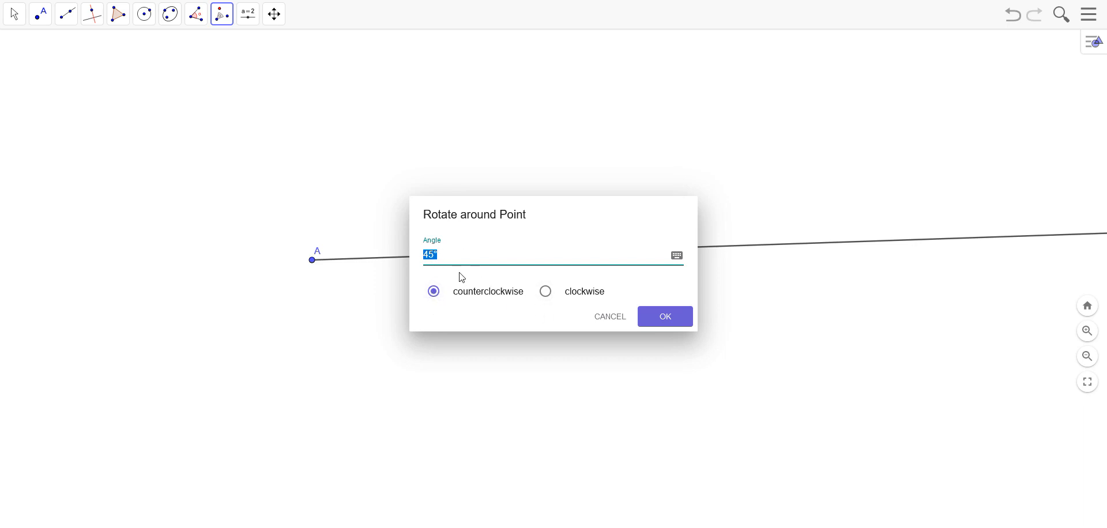
{"action": "left_click", "coordinate": [666, 317]}
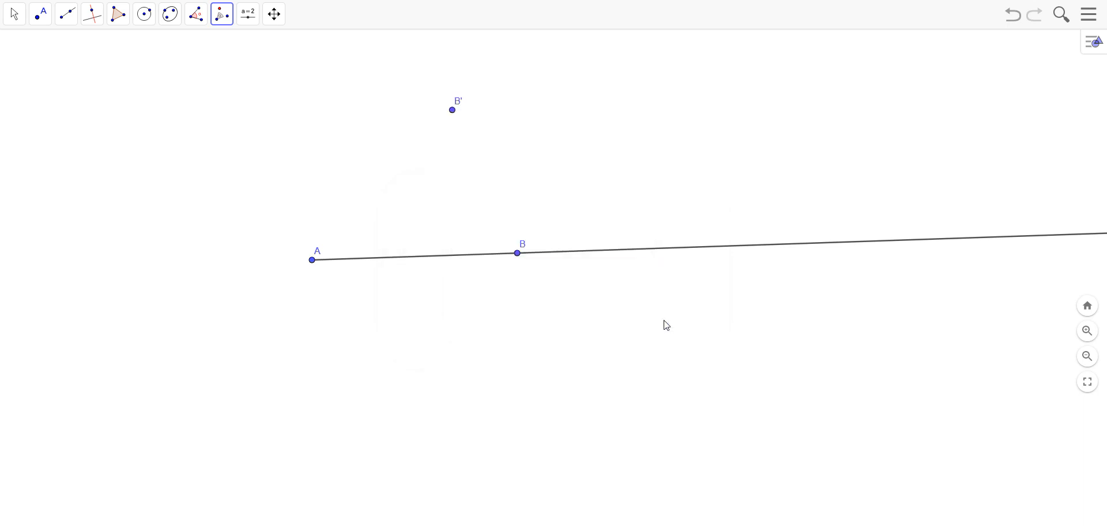
Draw a ray from A through the rotated point B'.
{"action": "left_click", "coordinate": [67, 14]}
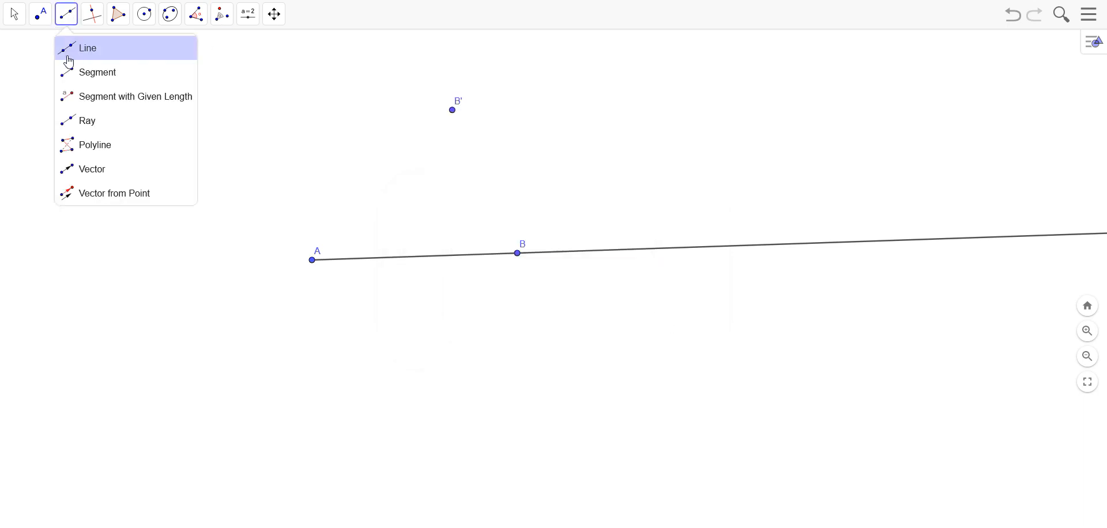
{"action": "left_click", "coordinate": [69, 67]}
{"action": "left_click", "coordinate": [64, 120]}
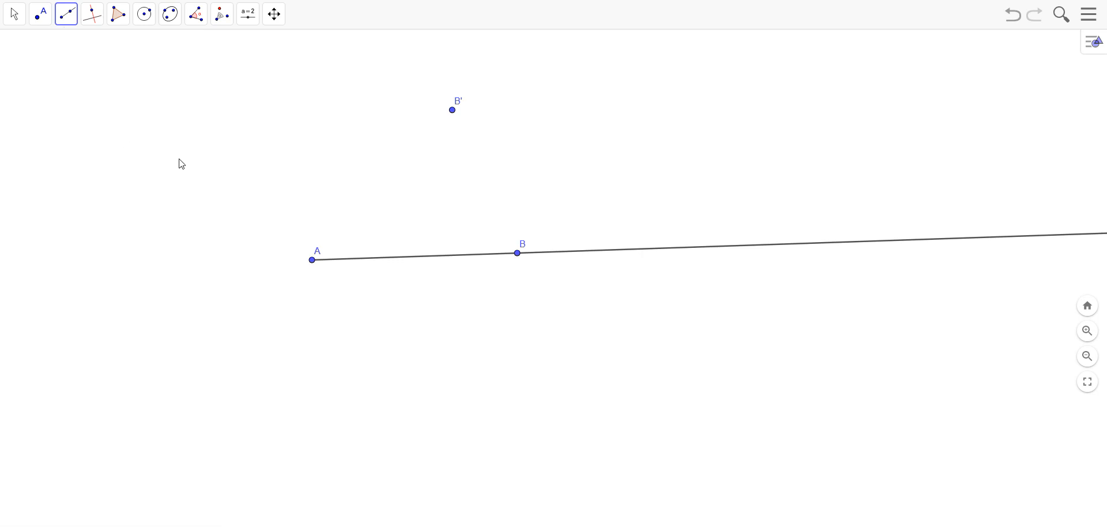
{"action": "left_click", "coordinate": [312, 260]}
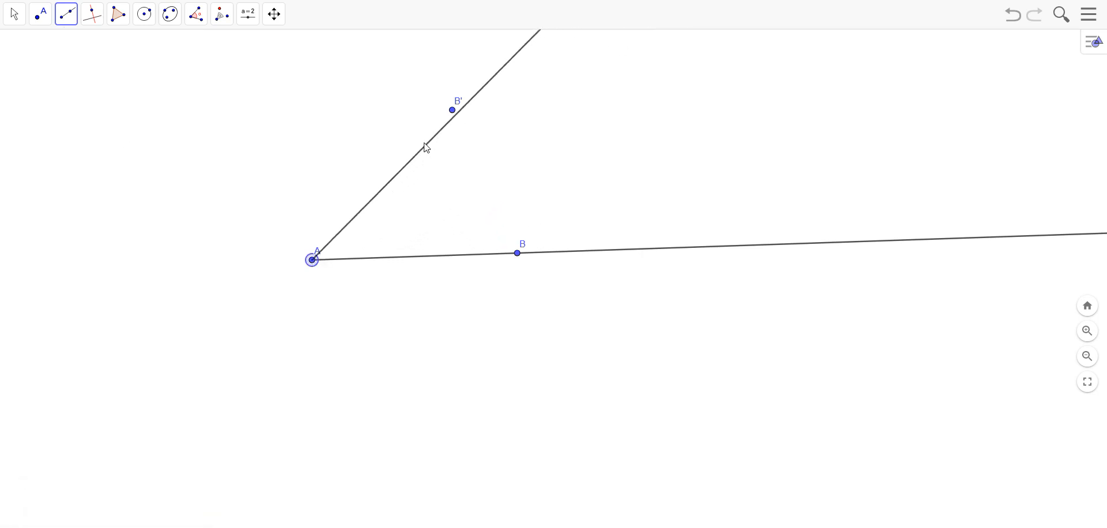
{"action": "left_click", "coordinate": [453, 110]}
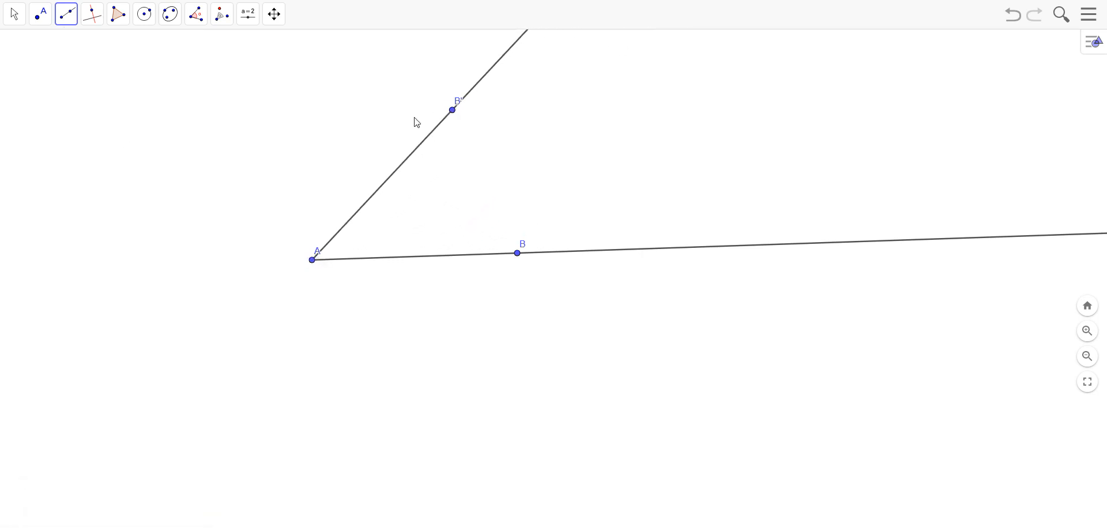
Measure the angle from B to B' at vertex A and move its label into the space between the rays.
{"action": "left_click", "coordinate": [196, 18]}
{"action": "left_click", "coordinate": [208, 47]}
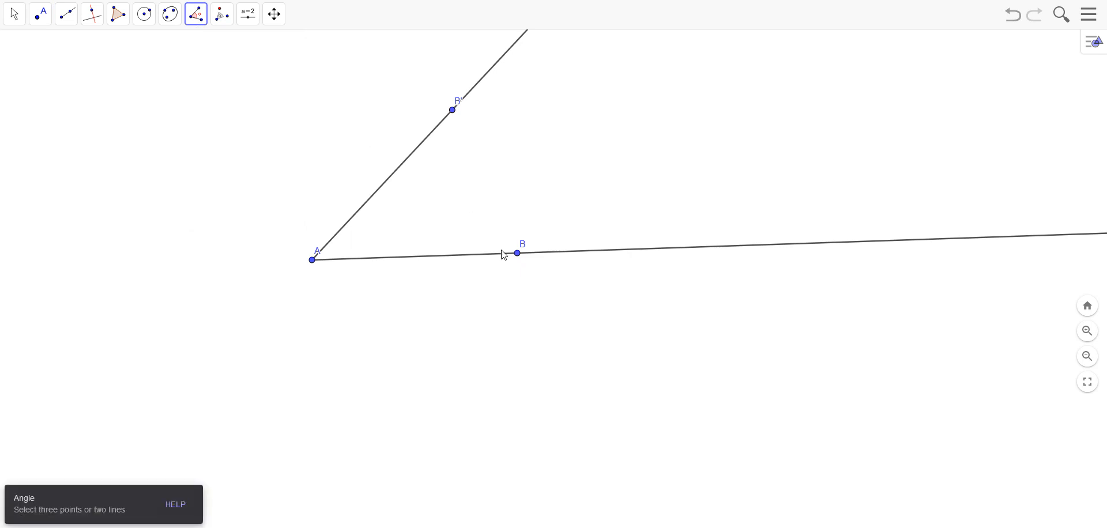
{"action": "left_click", "coordinate": [519, 255]}
{"action": "left_click", "coordinate": [312, 260]}
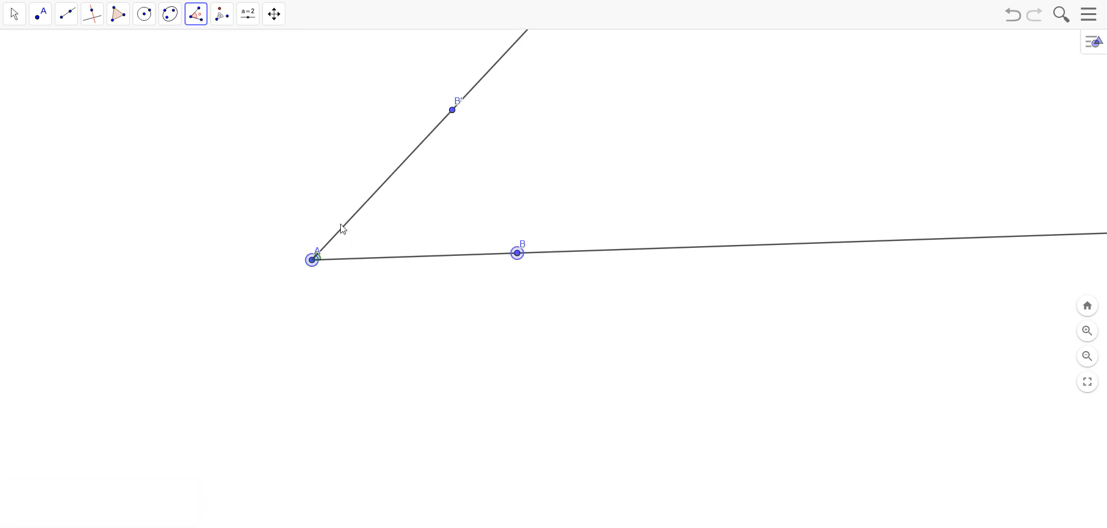
{"action": "left_click", "coordinate": [454, 113]}
{"action": "left_click", "coordinate": [15, 14]}
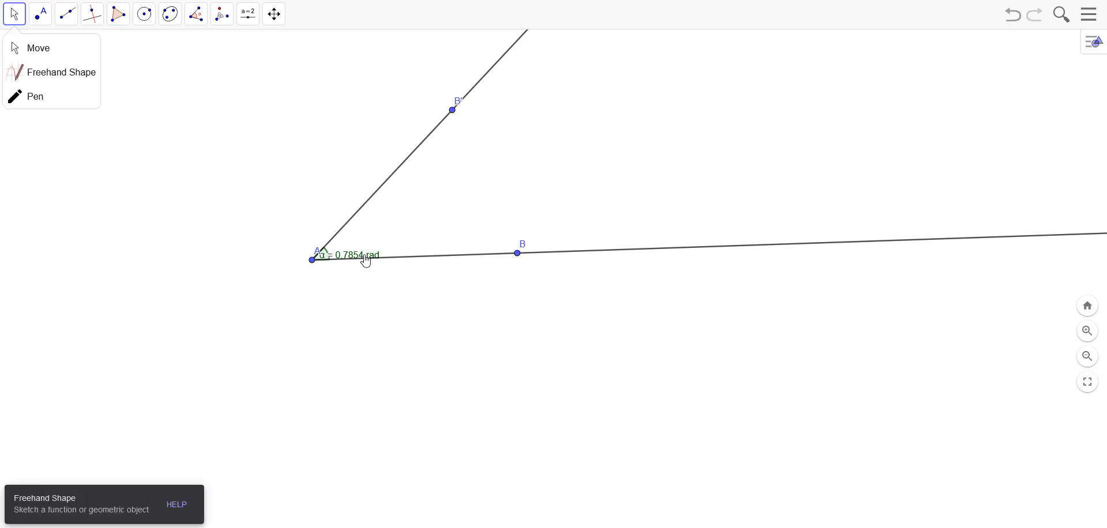
{"action": "left_click_drag", "start_coordinate": [366, 257], "coordinate": [407, 245]}
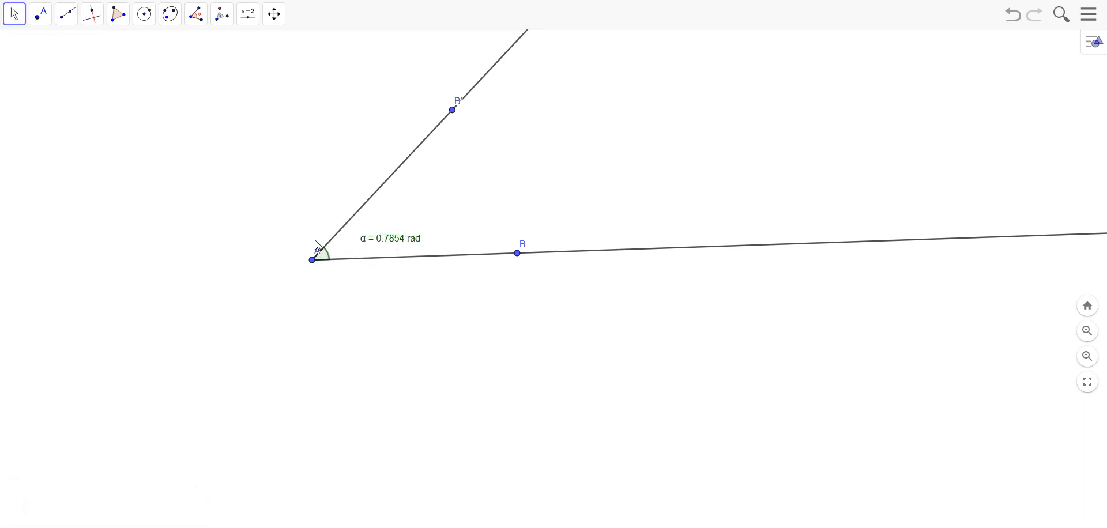
Delete the whole construction and create an angle slider α above the empty area with a maximum of pi rad.
{"action": "left_click_drag", "start_coordinate": [249, 74], "coordinate": [603, 304]}
{"action": "key", "text": "Delete"}
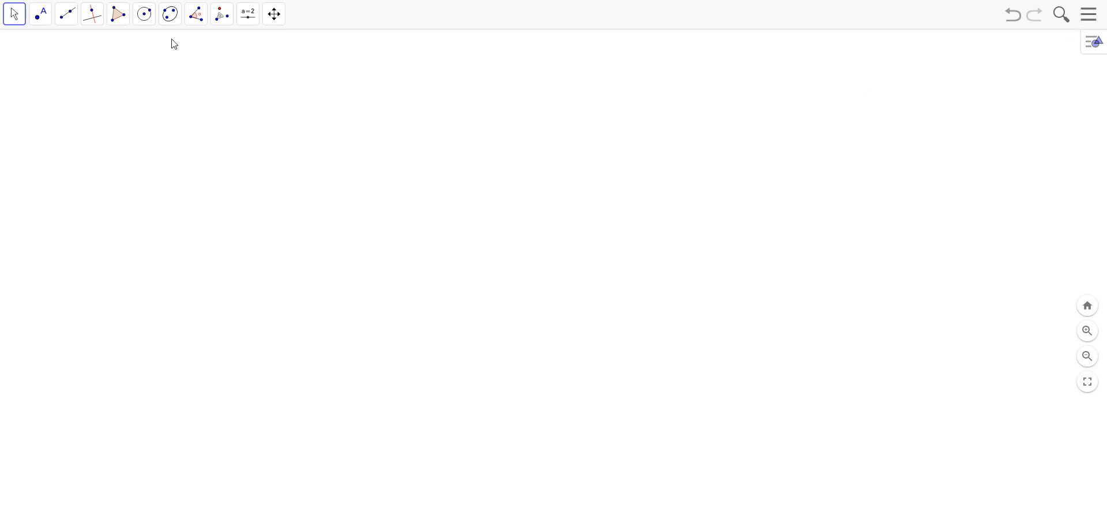
{"action": "left_click", "coordinate": [249, 16]}
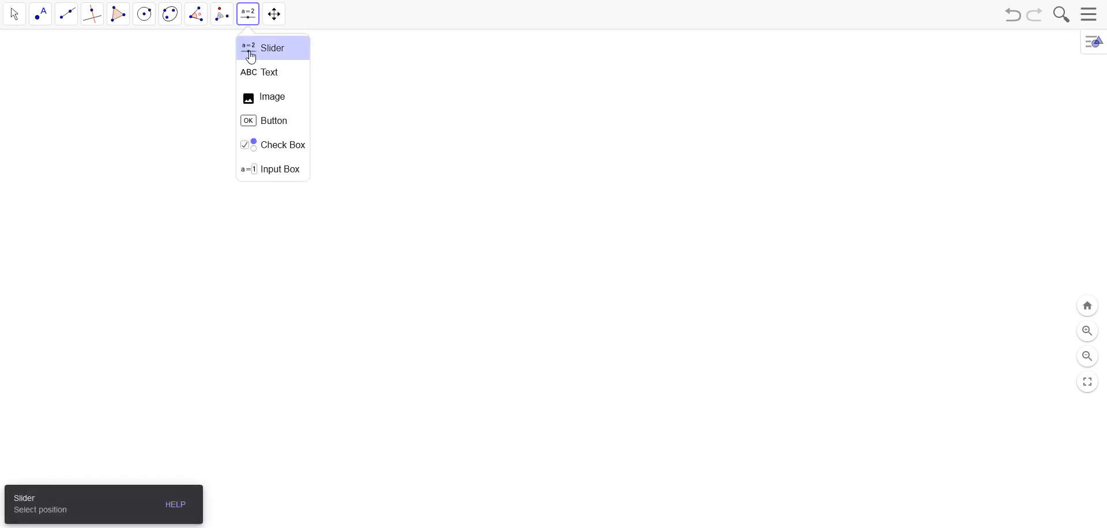
{"action": "left_click", "coordinate": [251, 58]}
{"action": "left_click", "coordinate": [183, 112]}
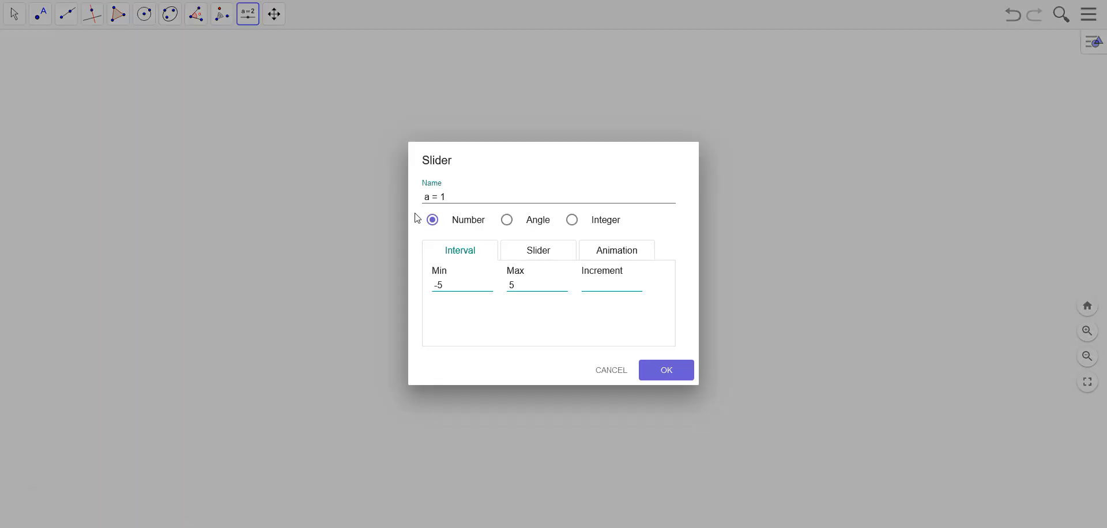
{"action": "left_click", "coordinate": [508, 222]}
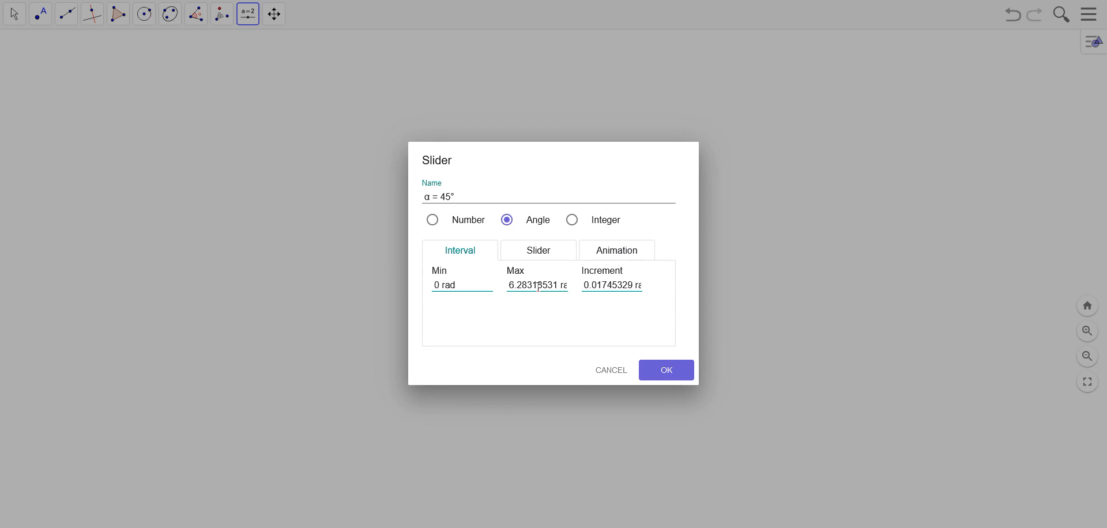
{"action": "left_click_drag", "start_coordinate": [510, 286], "coordinate": [557, 282]}
{"action": "type", "text": "pi rad"}
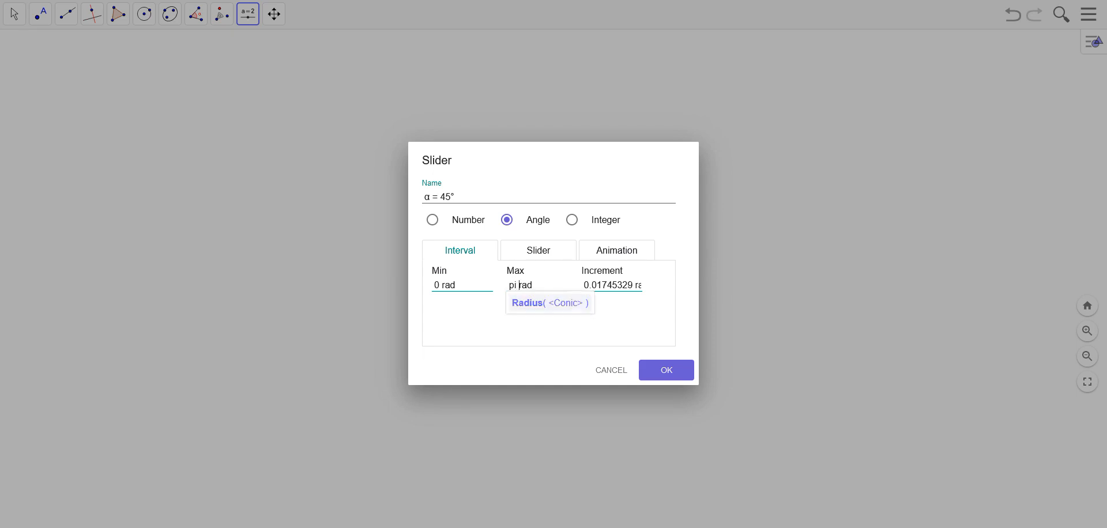
{"action": "left_click", "coordinate": [628, 317]}
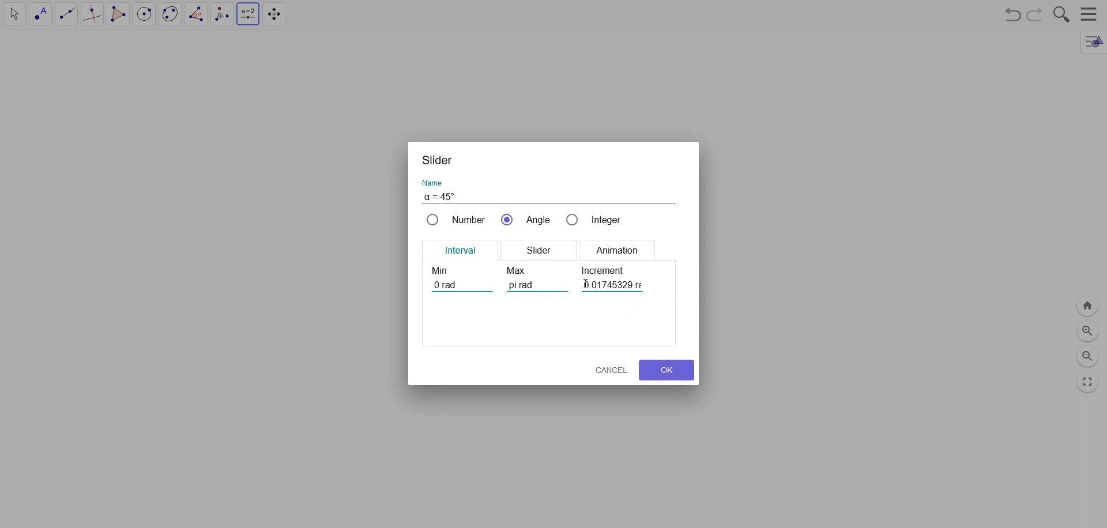
{"action": "left_click", "coordinate": [668, 375]}
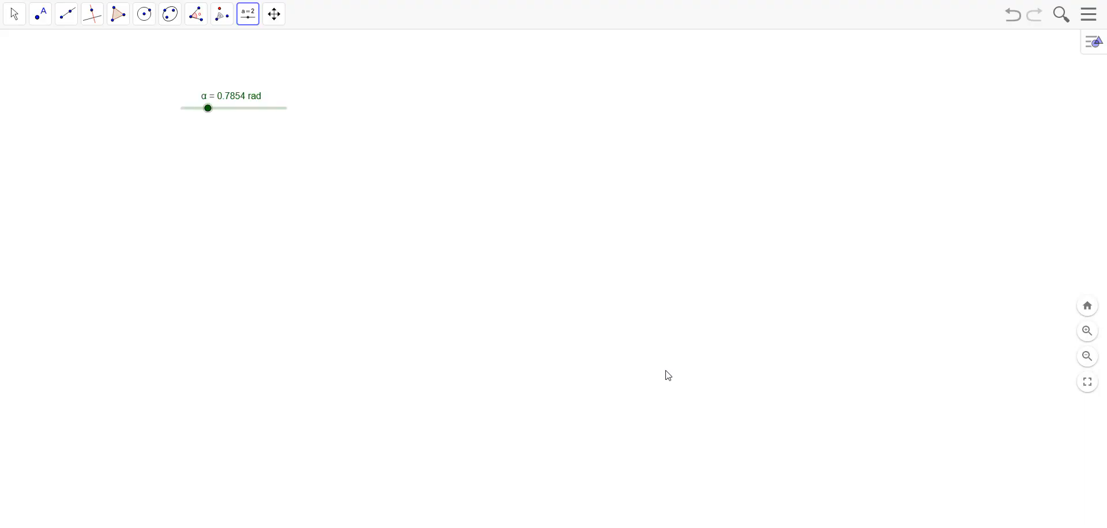
Sweep the α slider to its maximum and back to about 1.5 rad.
{"action": "left_click_drag", "start_coordinate": [208, 115], "coordinate": [314, 116]}
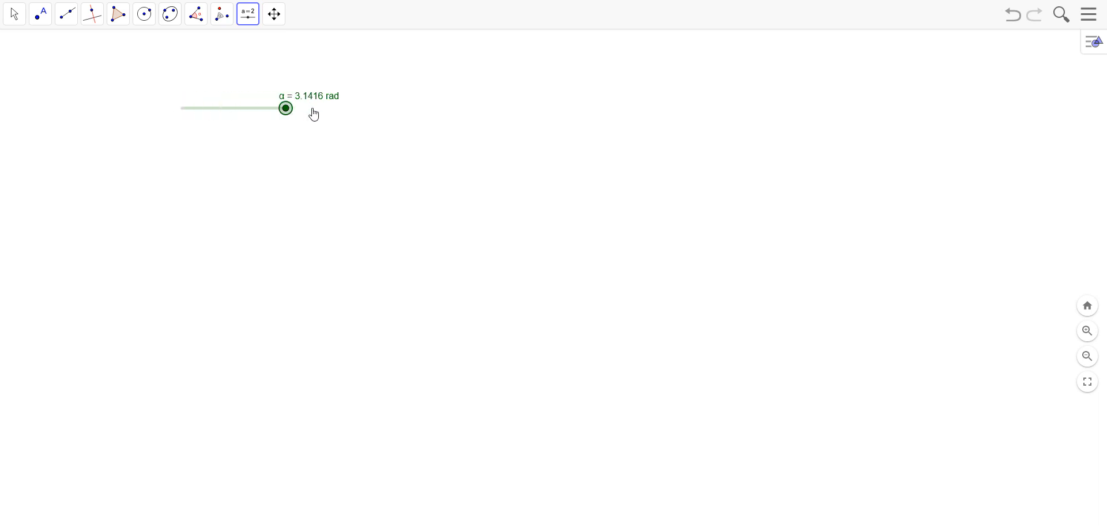
{"action": "left_click_drag", "start_coordinate": [269, 111], "coordinate": [234, 114]}
Add an input box below the slider with the caption "Angle Measure α =" and link it to α.
{"action": "left_click", "coordinate": [249, 18]}
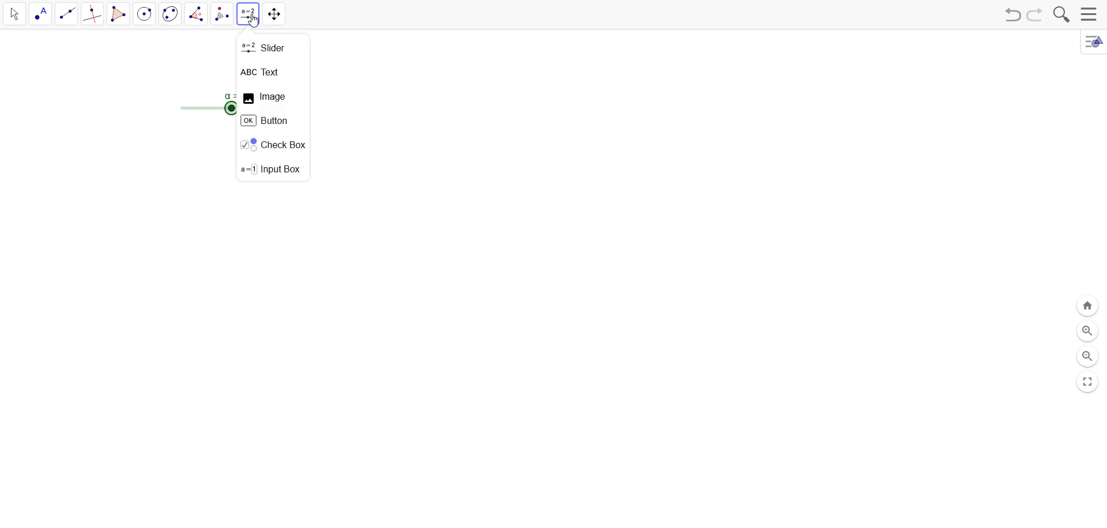
{"action": "left_click", "coordinate": [264, 170]}
{"action": "left_click", "coordinate": [232, 142]}
{"action": "left_click", "coordinate": [471, 254]}
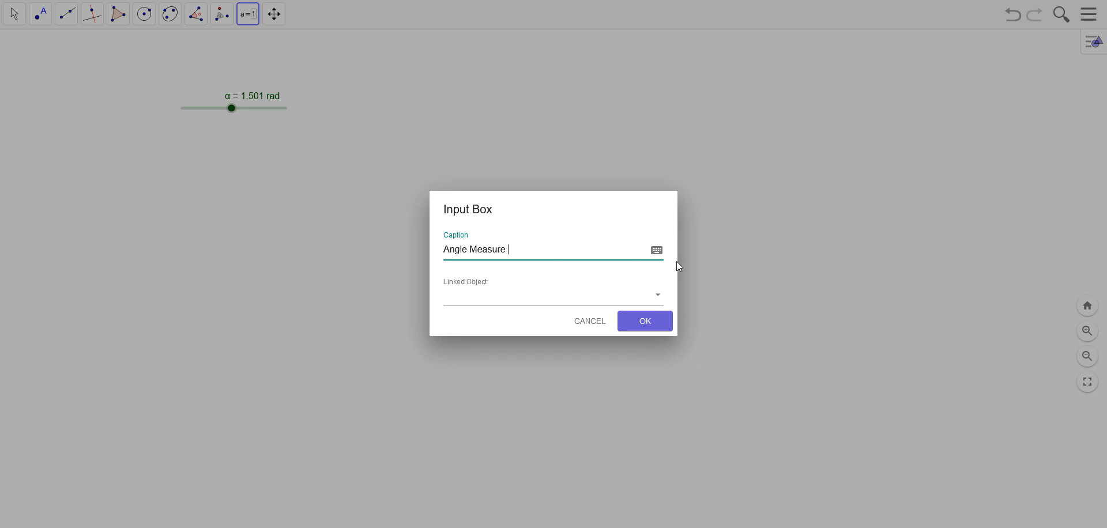
{"action": "left_click", "coordinate": [657, 250]}
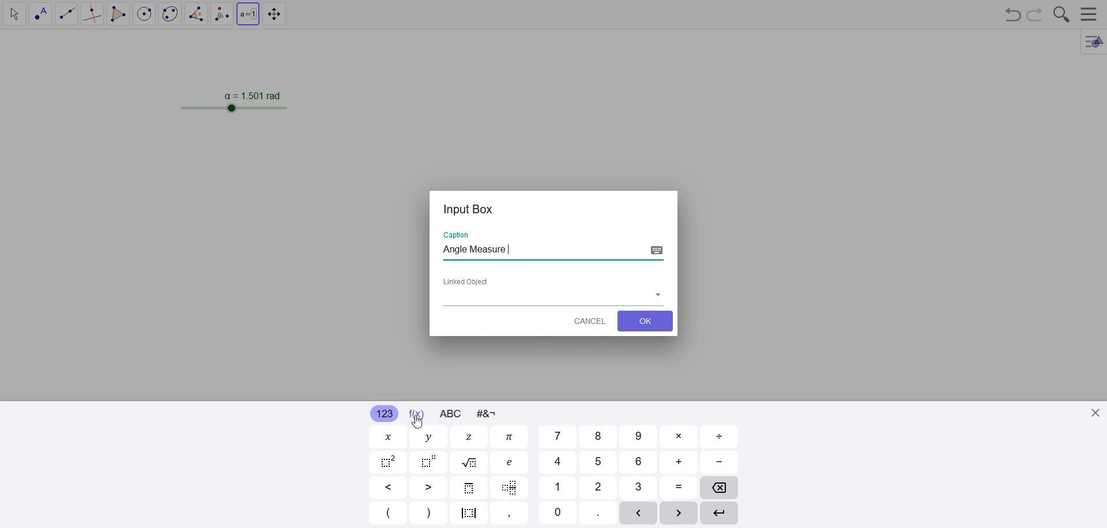
{"action": "left_click", "coordinate": [450, 414]}
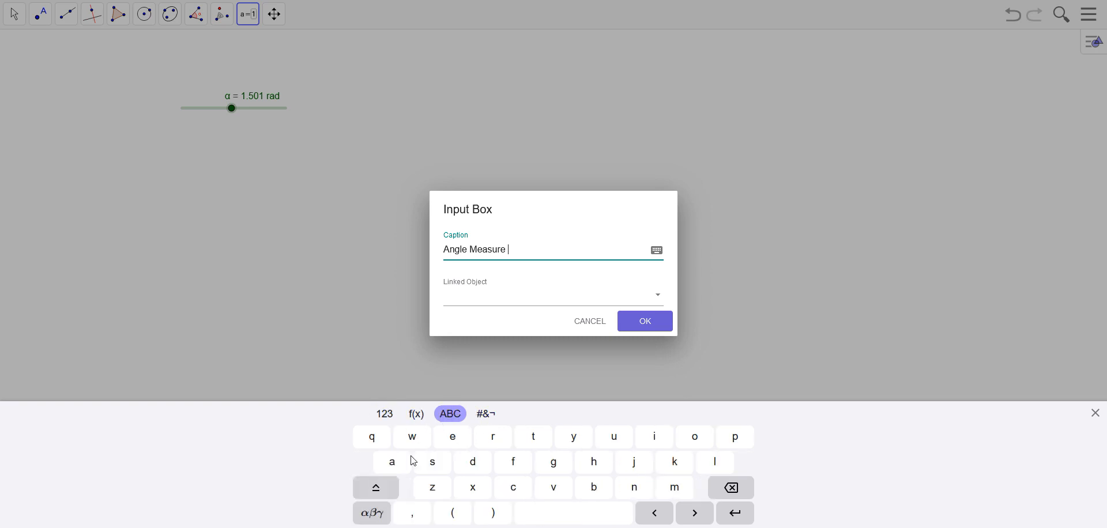
{"action": "left_click", "coordinate": [372, 513]}
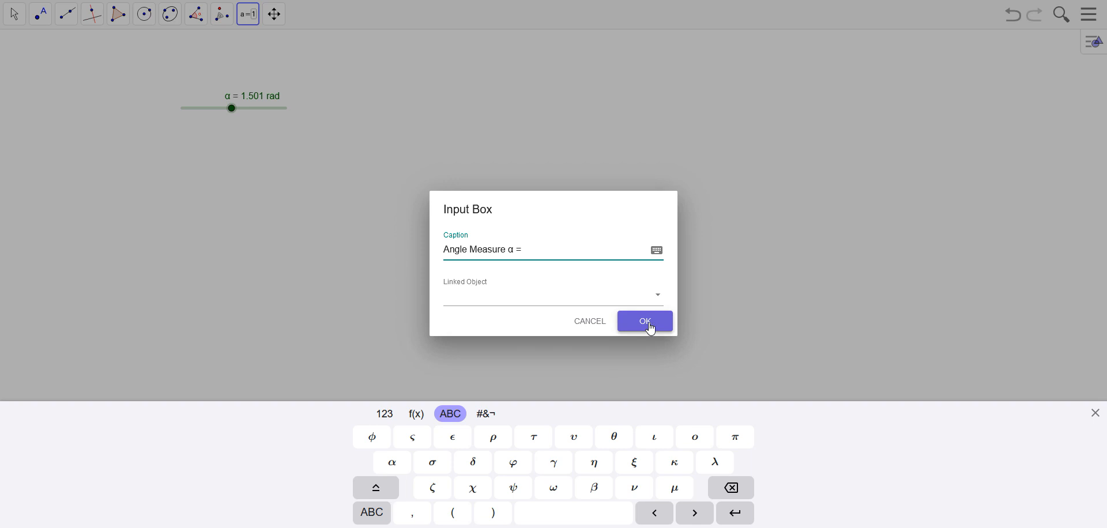
{"action": "left_click", "coordinate": [656, 299]}
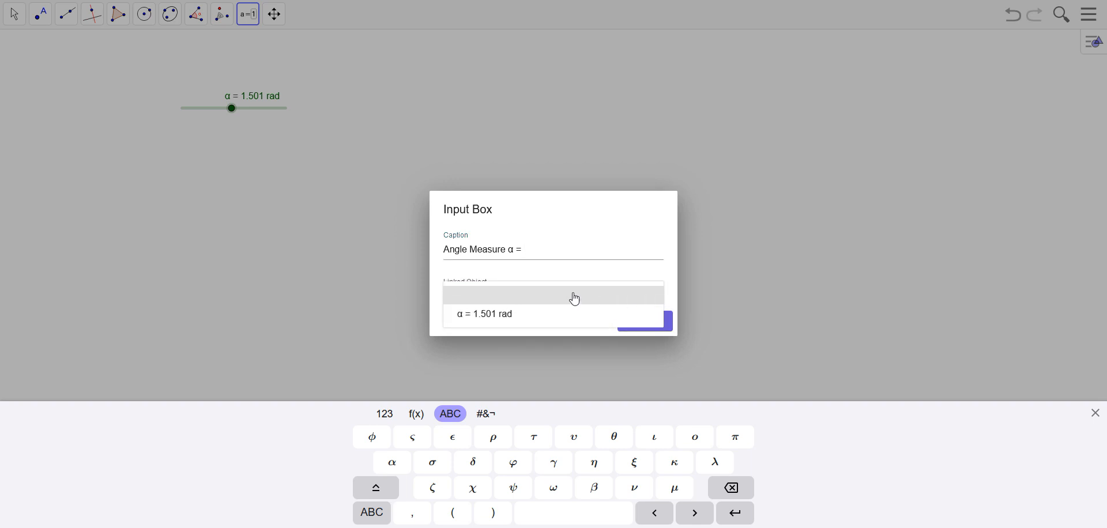
{"action": "left_click", "coordinate": [487, 317]}
{"action": "left_click", "coordinate": [634, 323]}
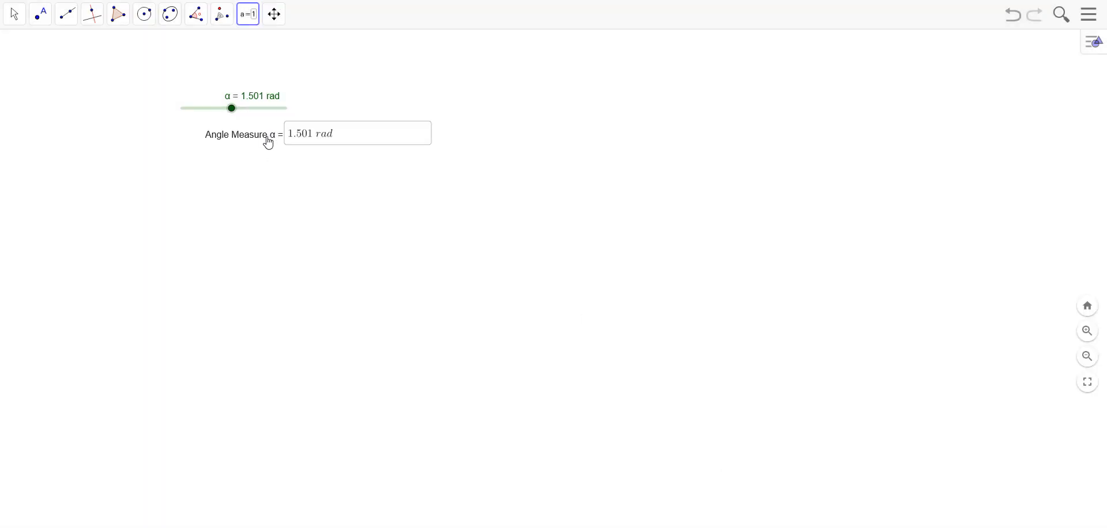
Move the input box slightly away from the slider's end towards its start and enter pi/7 rad in it.
{"action": "left_click", "coordinate": [264, 145]}
{"action": "left_click", "coordinate": [270, 141]}
{"action": "left_click_drag", "start_coordinate": [277, 138], "coordinate": [244, 139]}
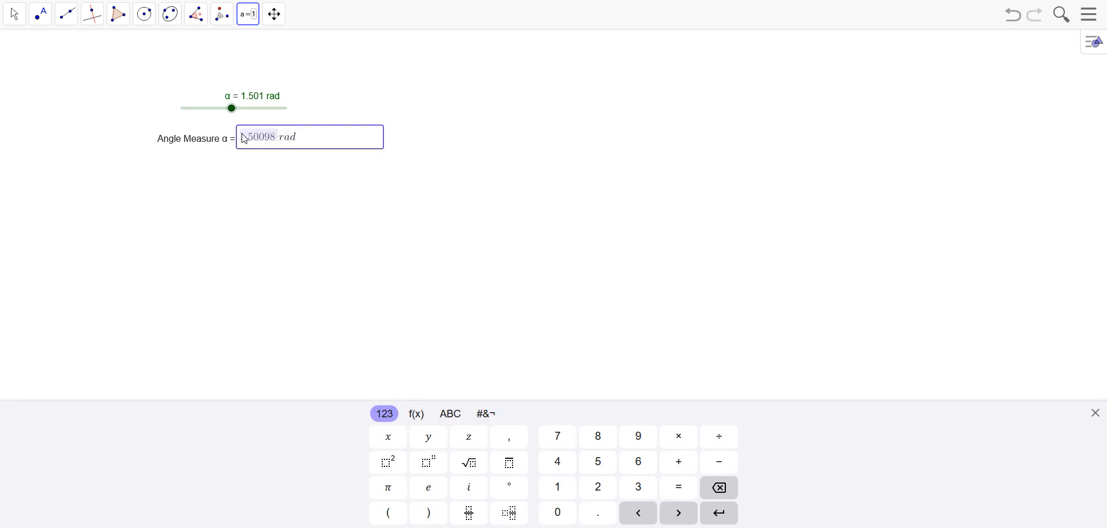
{"action": "type", "text": "pi/"}
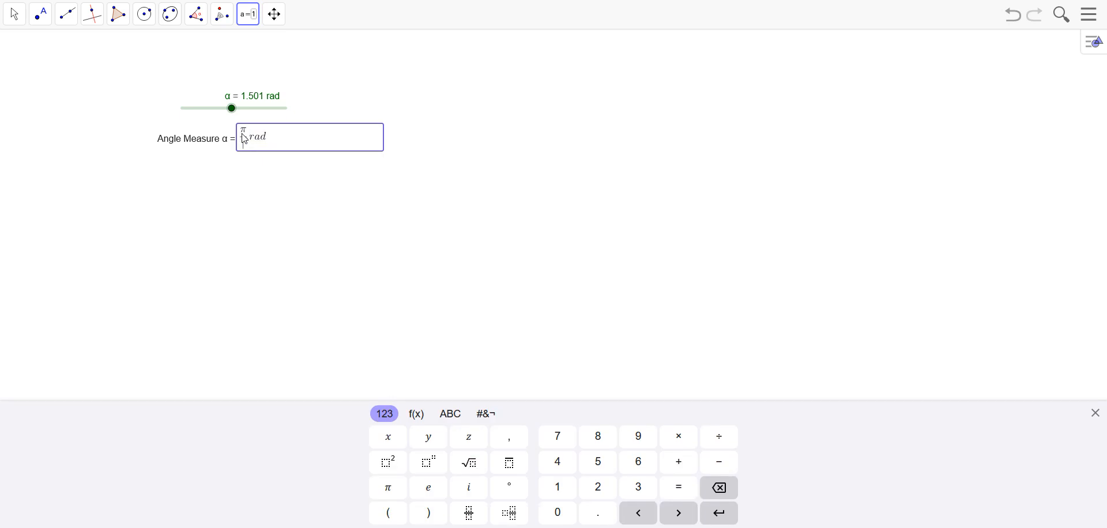
{"action": "type", "text": "7"}
{"action": "left_click", "coordinate": [190, 124]}
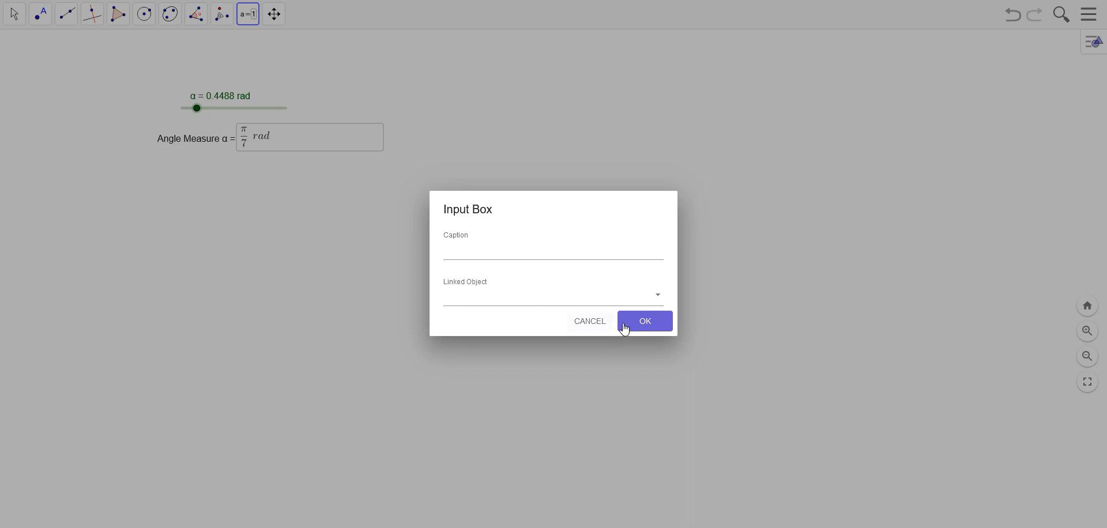
{"action": "left_click", "coordinate": [597, 327]}
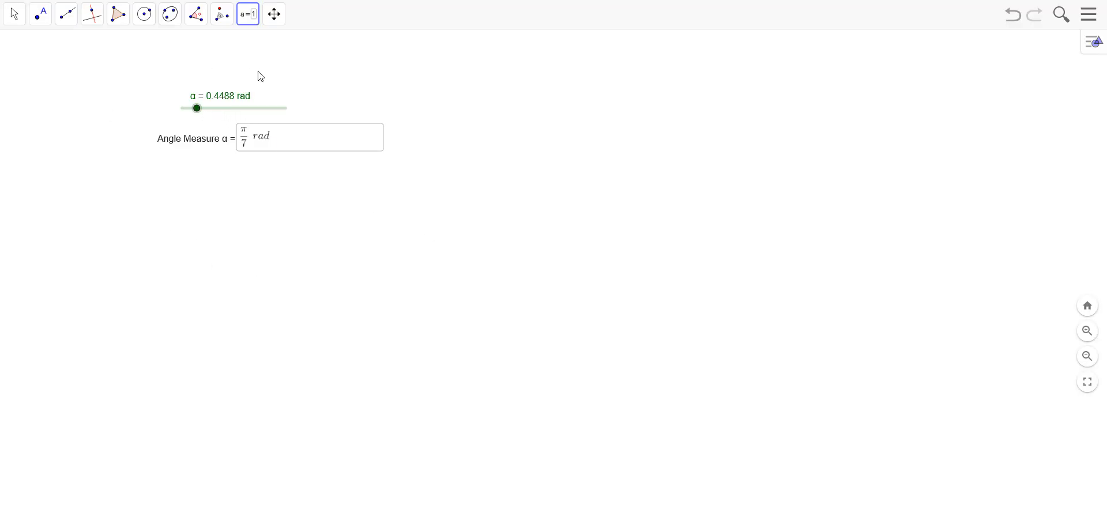
Draw a nearly horizontal, slightly falling ray from A through B below the slider and input box.
{"action": "left_click", "coordinate": [66, 16]}
{"action": "left_click", "coordinate": [66, 16]}
{"action": "left_click", "coordinate": [79, 79]}
{"action": "left_click", "coordinate": [75, 122]}
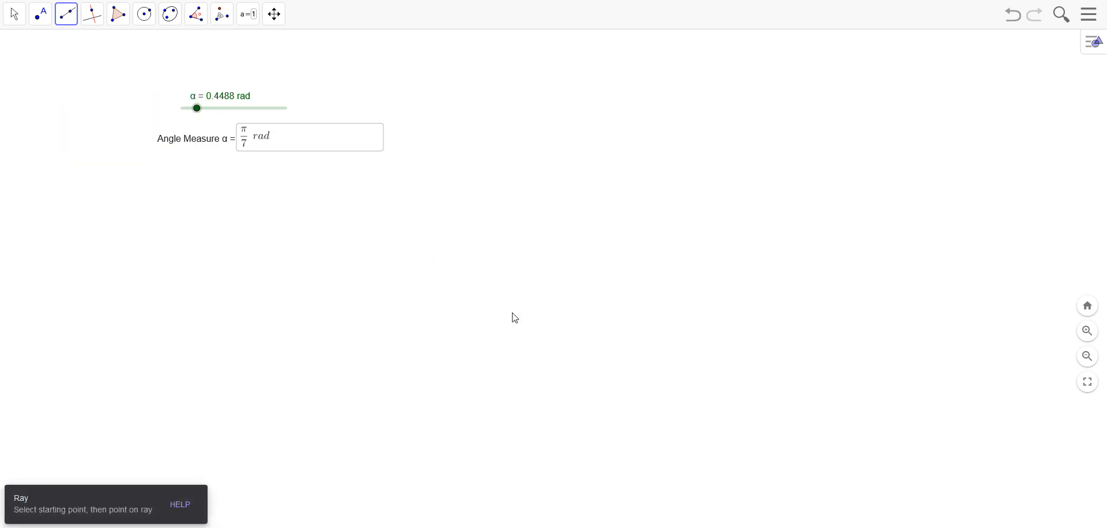
{"action": "left_click", "coordinate": [501, 331]}
{"action": "left_click", "coordinate": [680, 335]}
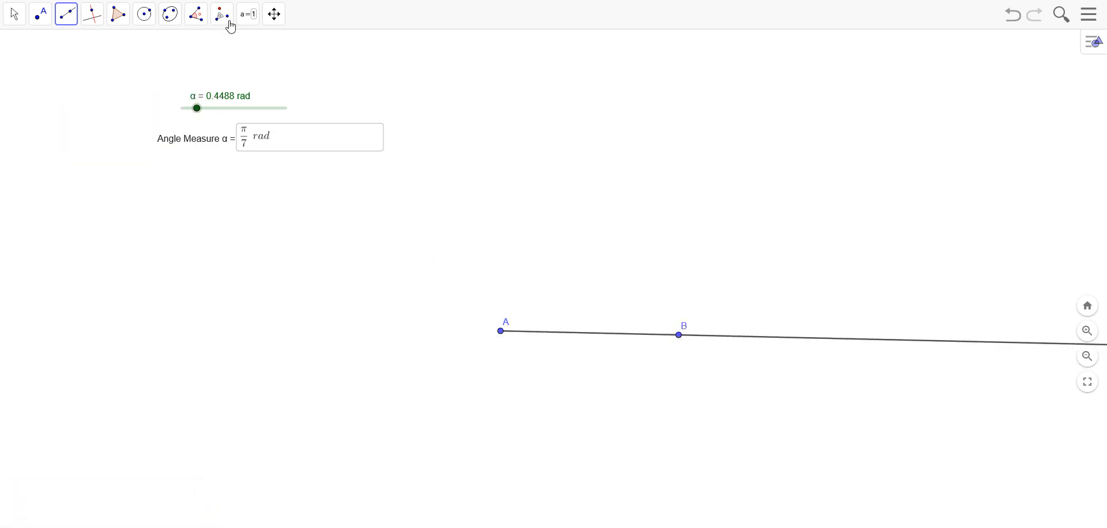
Construct a counterclockwise Angle with Given Size from leg point B at vertex A, using α as the size.
{"action": "left_click", "coordinate": [196, 15]}
{"action": "left_click", "coordinate": [196, 14]}
{"action": "left_click", "coordinate": [210, 73]}
{"action": "left_click", "coordinate": [679, 336]}
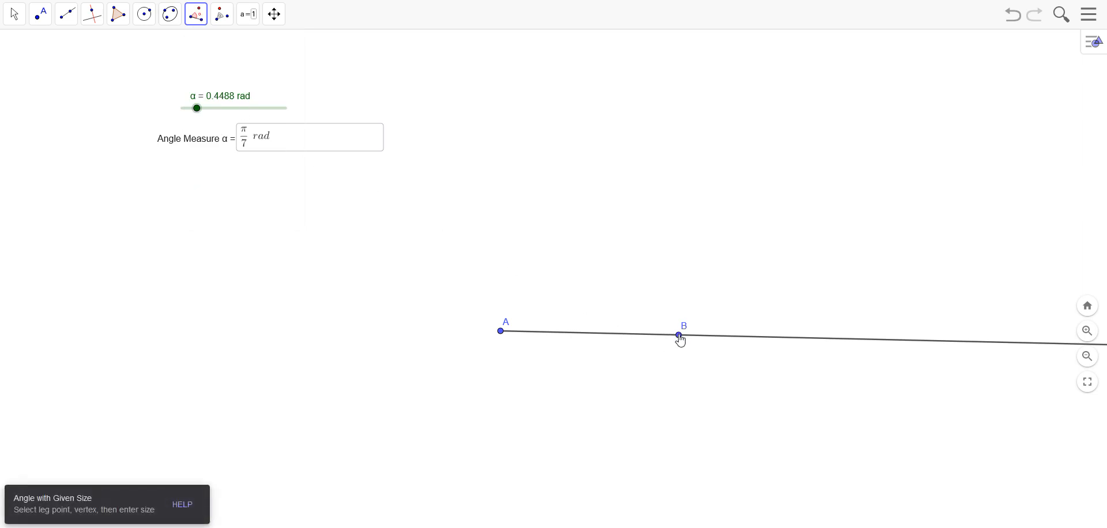
{"action": "left_click", "coordinate": [500, 333]}
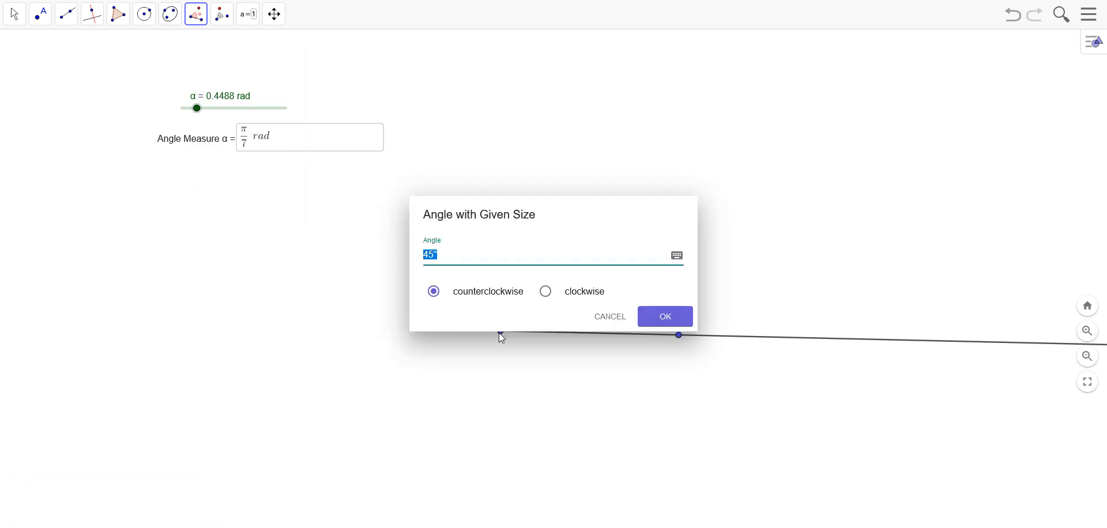
{"action": "left_click", "coordinate": [673, 256]}
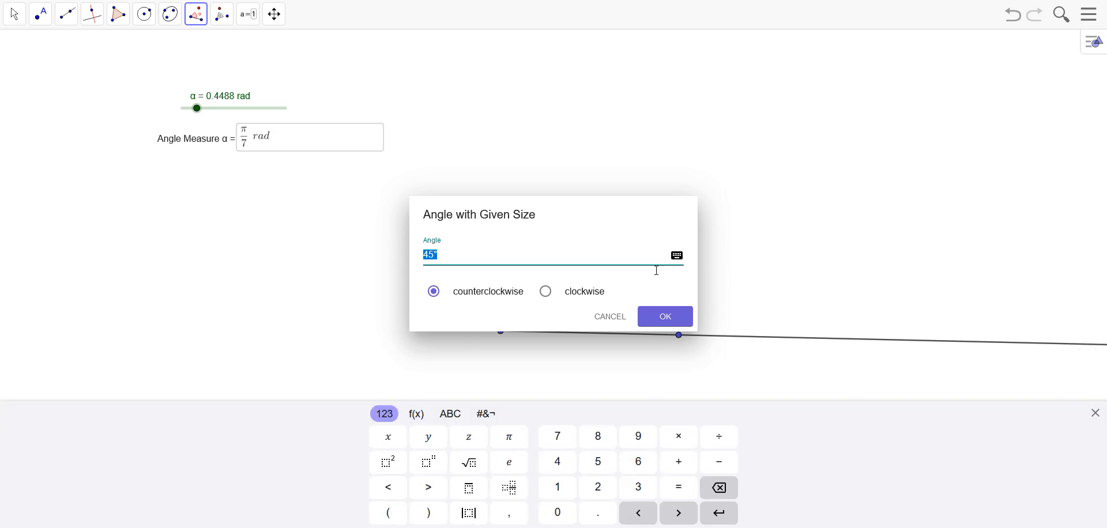
{"action": "left_click", "coordinate": [450, 416]}
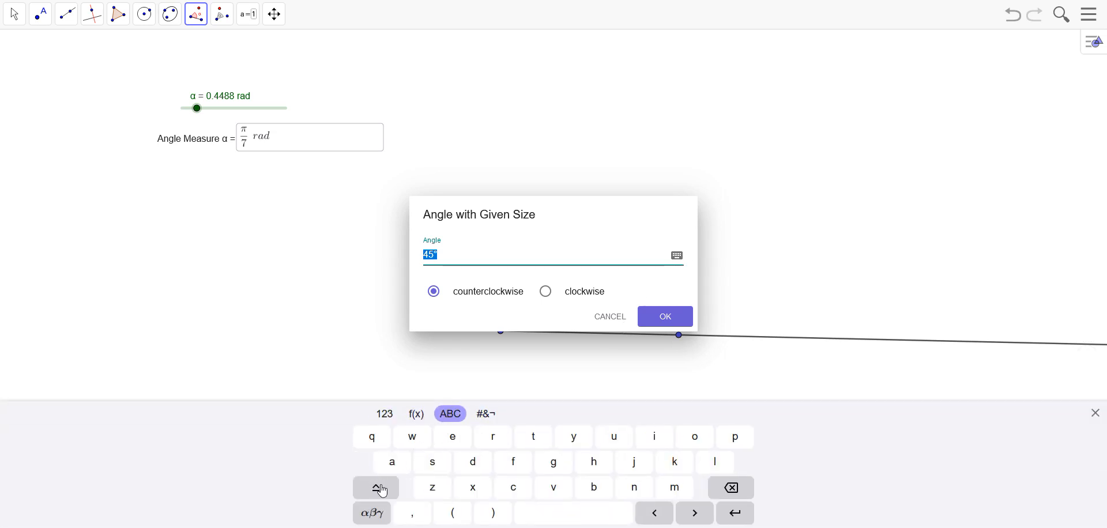
{"action": "left_click", "coordinate": [372, 513]}
{"action": "left_click", "coordinate": [396, 463]}
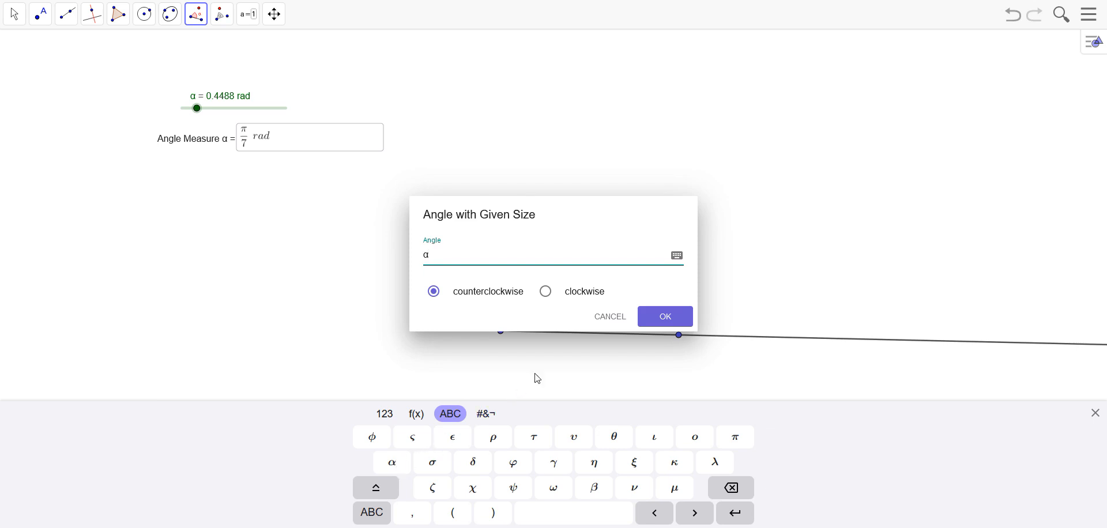
{"action": "left_click", "coordinate": [660, 319]}
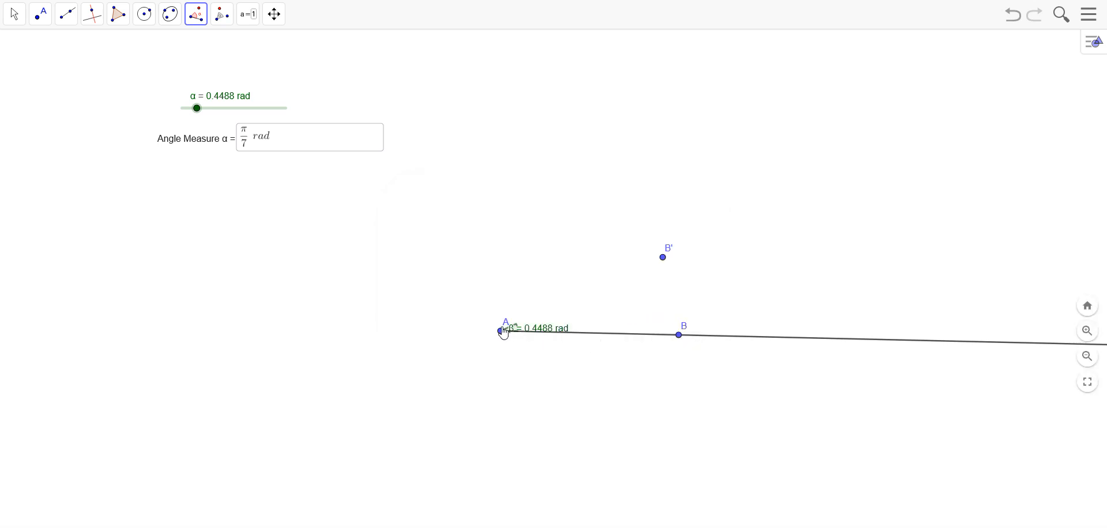
Draw a ray from A through the rotated point B'.
{"action": "left_click", "coordinate": [65, 14]}
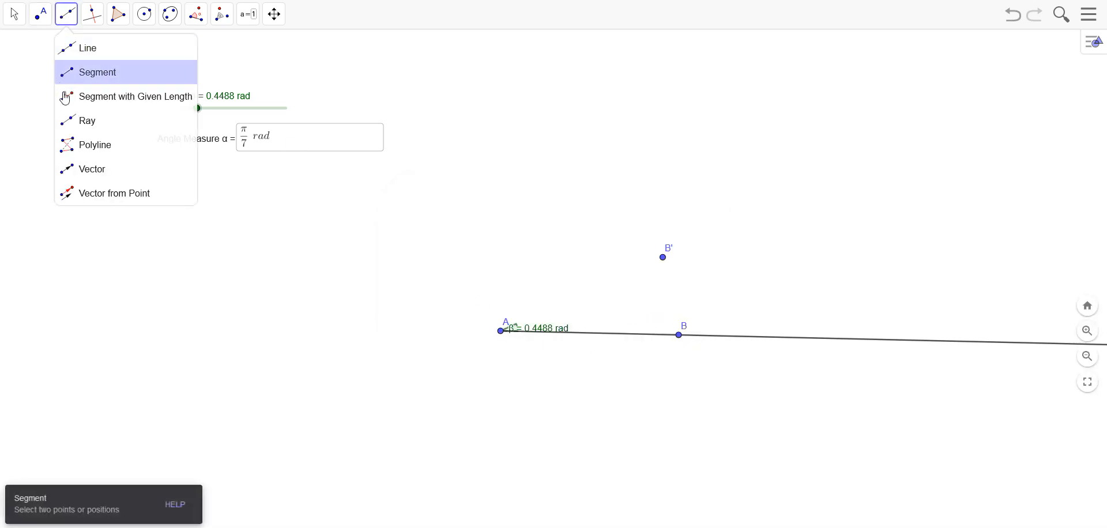
{"action": "left_click", "coordinate": [72, 120]}
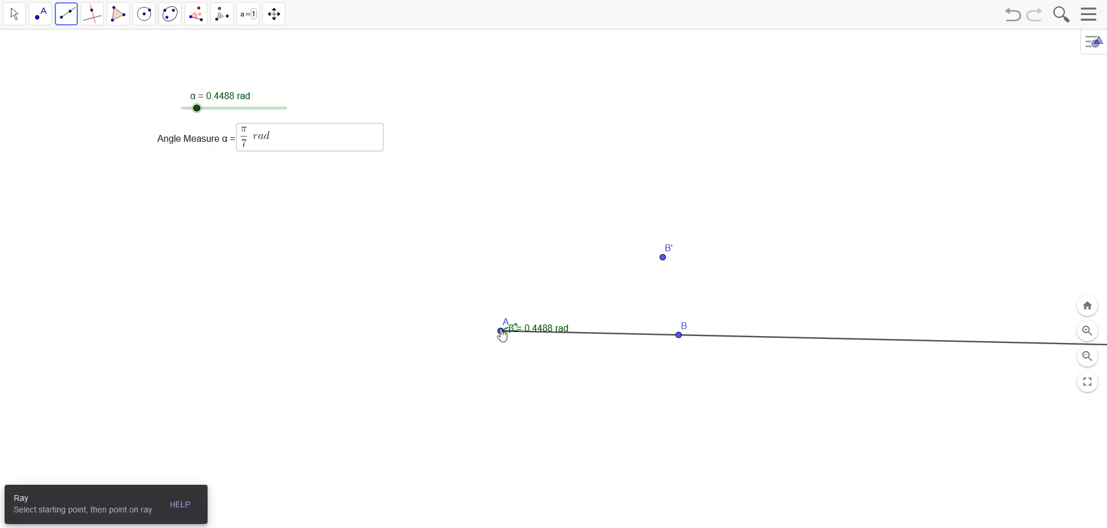
{"action": "left_click", "coordinate": [501, 332]}
{"action": "left_click", "coordinate": [663, 258]}
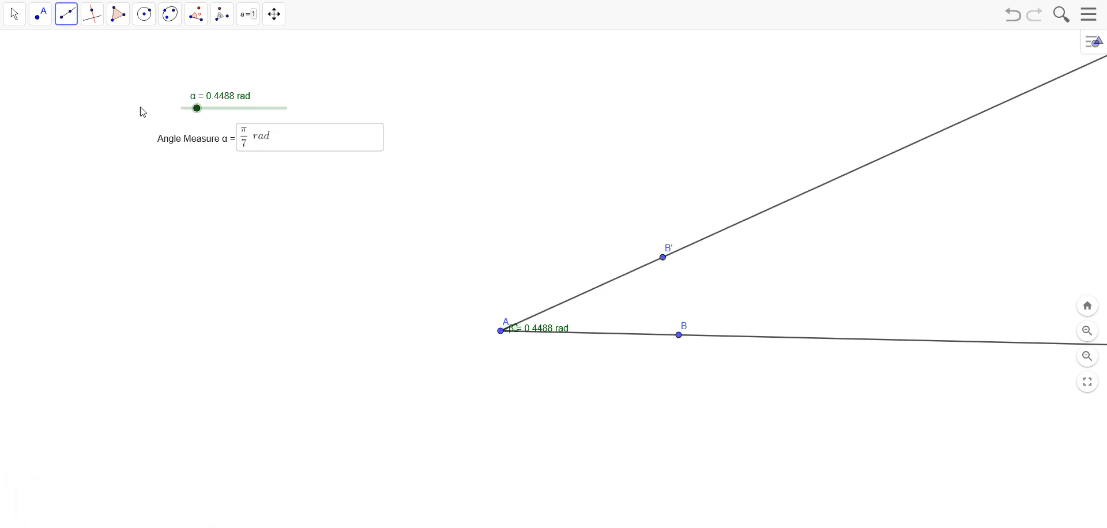
Hide point B' and move the β label away from vertex A into the space between the rays.
{"action": "left_click", "coordinate": [15, 15]}
{"action": "right_click", "coordinate": [663, 258]}
{"action": "left_click", "coordinate": [704, 293]}
{"action": "left_click_drag", "start_coordinate": [562, 336], "coordinate": [608, 327]}
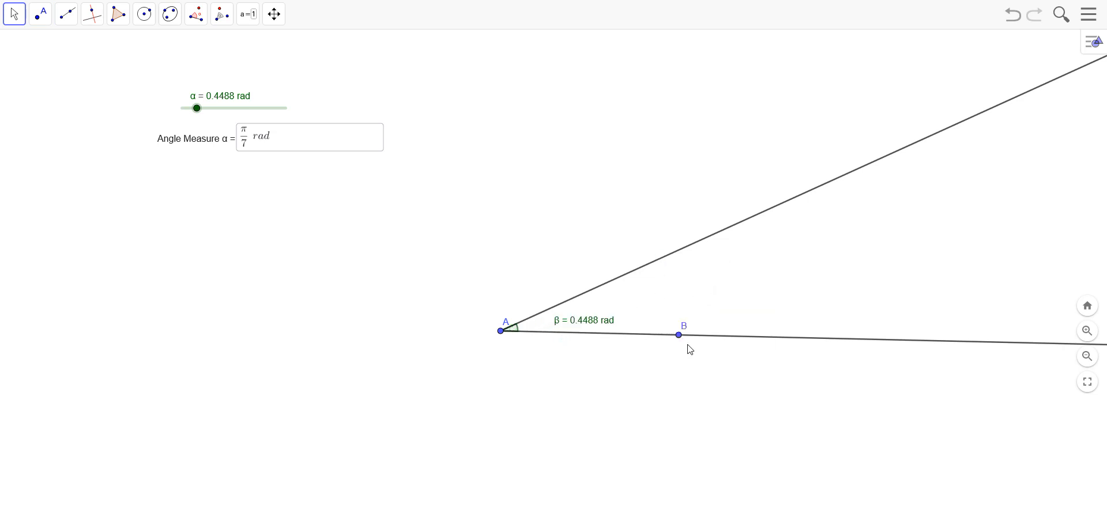
Move point B slightly upward and sweep the α slider through its range to about 1.75 rad.
{"action": "left_click_drag", "start_coordinate": [680, 340], "coordinate": [691, 322]}
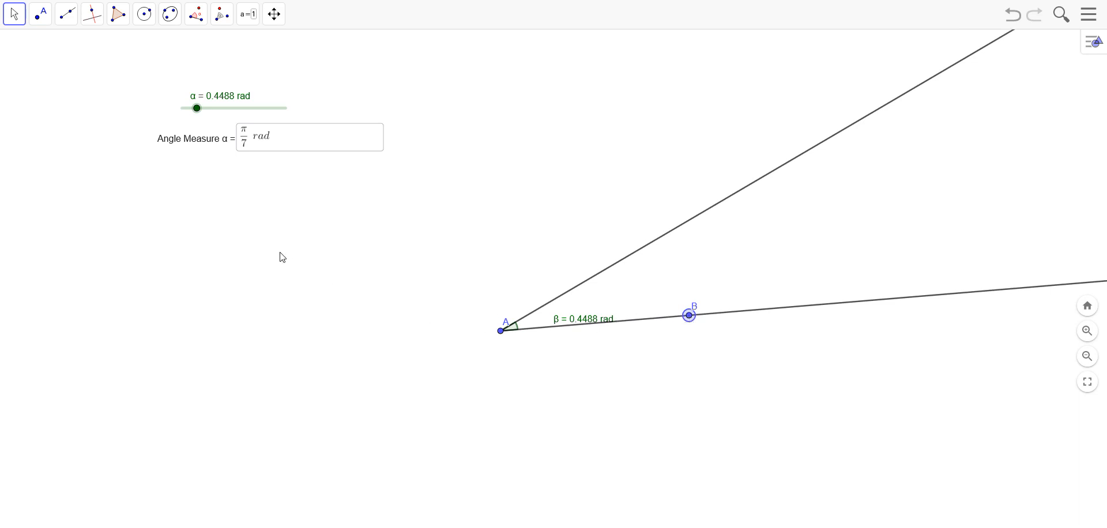
{"action": "left_click_drag", "start_coordinate": [196, 109], "coordinate": [311, 124]}
{"action": "left_click_drag", "start_coordinate": [174, 130], "coordinate": [241, 122]}
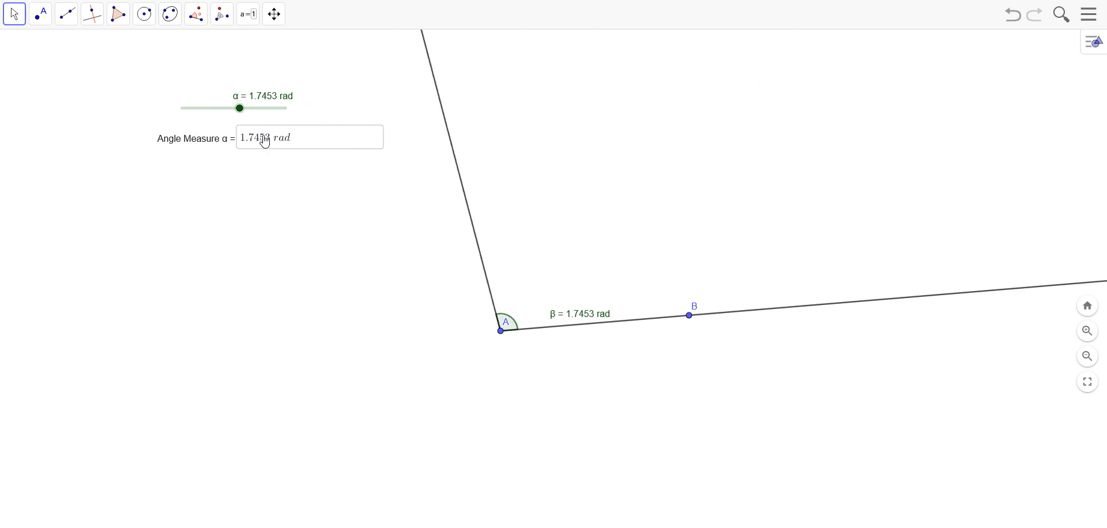
Set α to pi/2 rad through the Angle Measure input box.
{"action": "left_click", "coordinate": [265, 141]}
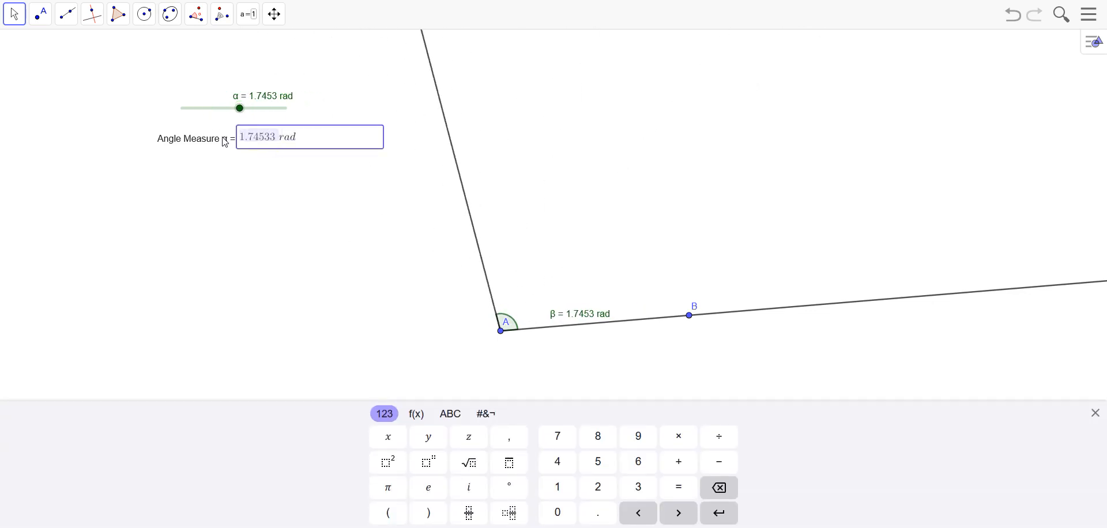
{"action": "type", "text": "pi/"}
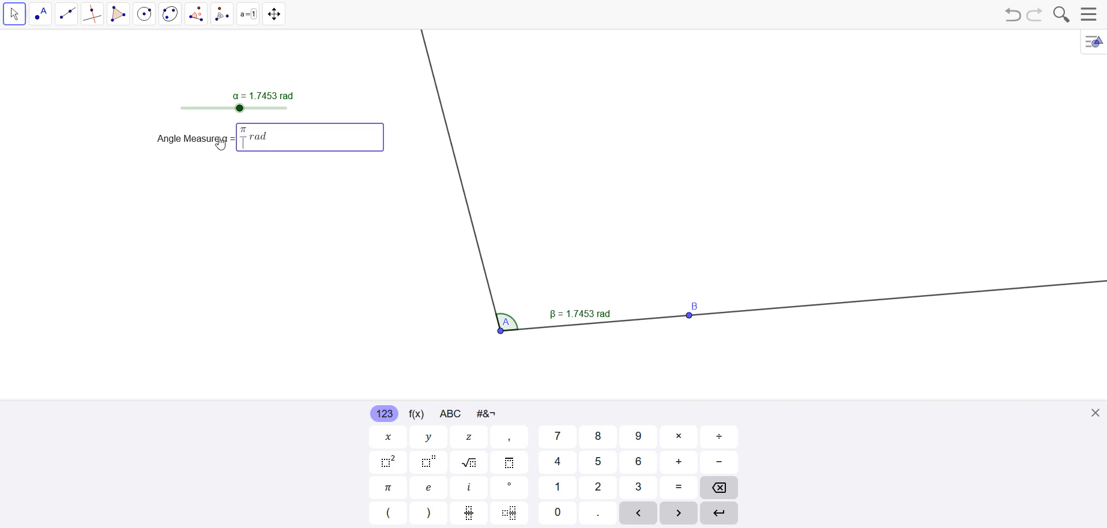
{"action": "type", "text": "2"}
{"action": "key", "text": "Return"}
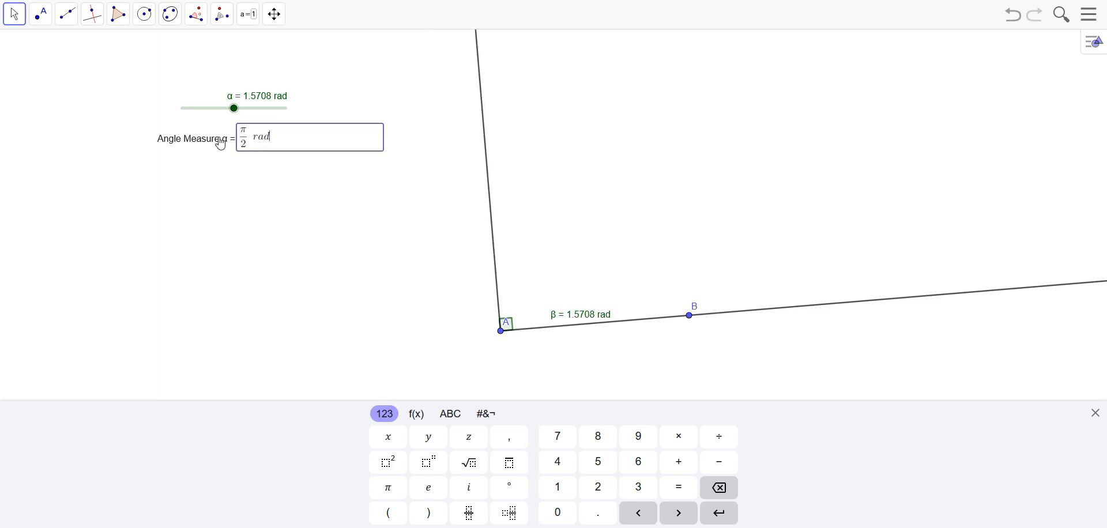